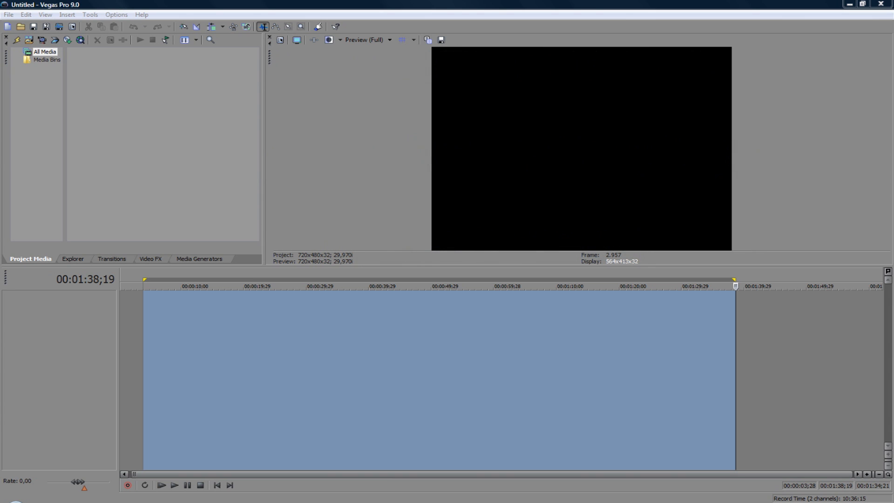
Select the empty timeline up to 00:01:56;25 and look through the Explorer files and the 3D Blinds transition presets.
{"action": "left_click_drag", "start_coordinate": [135, 379], "coordinate": [849, 379]}
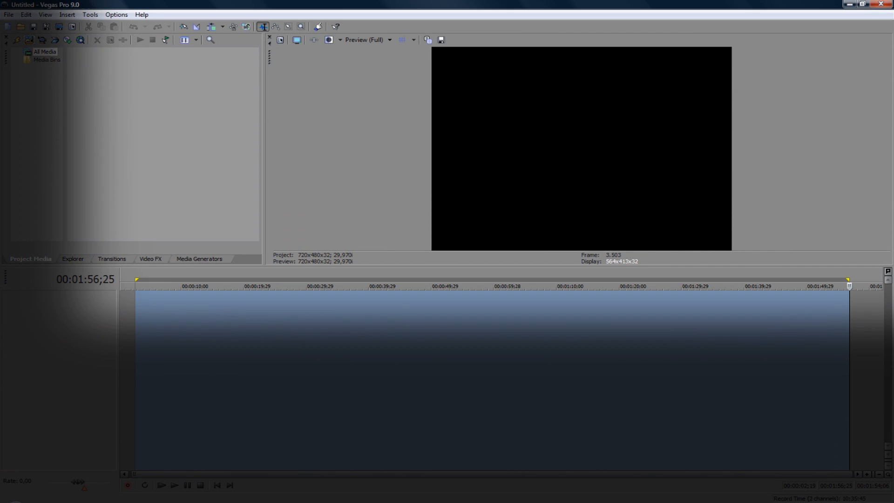
{"action": "left_click", "coordinate": [73, 259]}
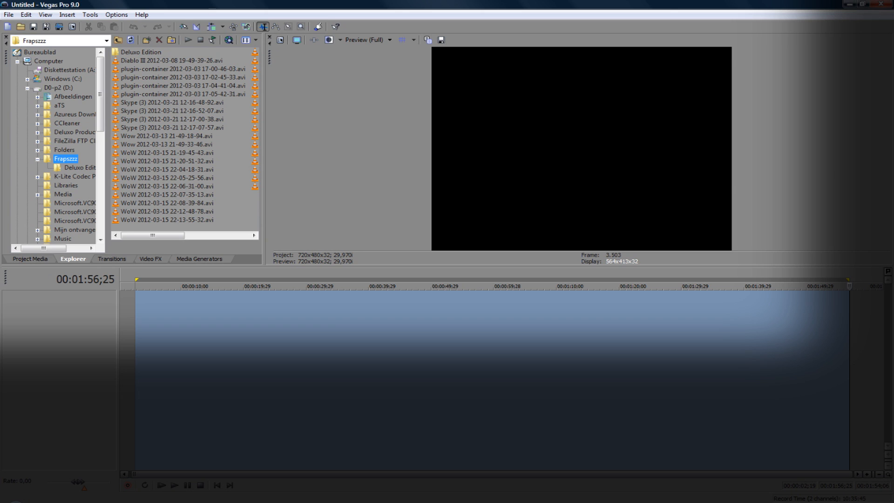
{"action": "left_click", "coordinate": [112, 258]}
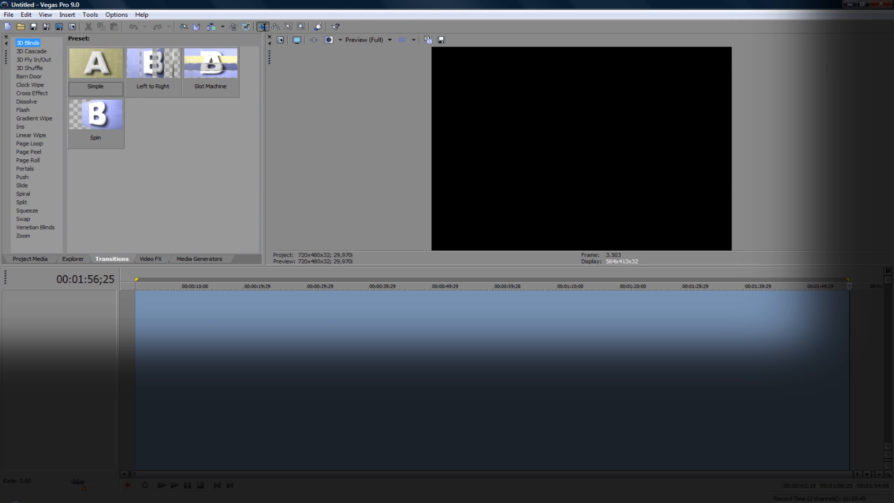
{"action": "left_click", "coordinate": [95, 65]}
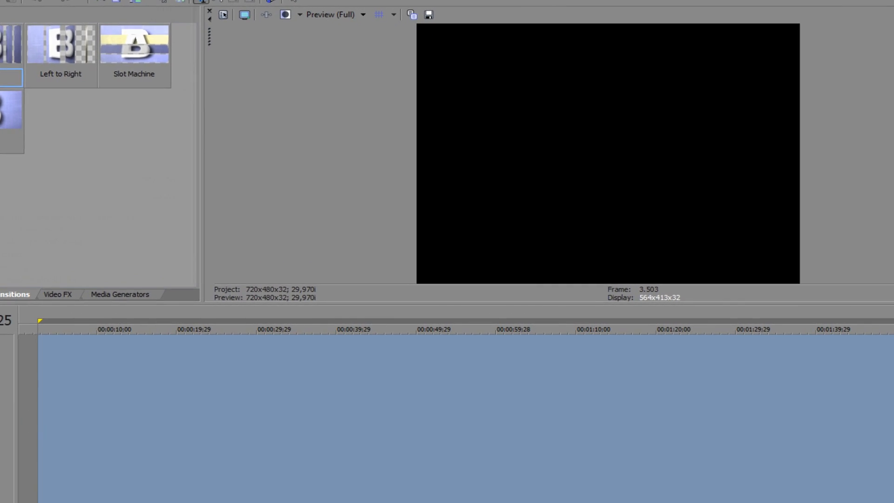
Create a new project with the NTSC DV (720x480; 29,970 fps) template.
{"action": "key", "text": "alt+v"}
{"action": "key", "text": "ctrl+n"}
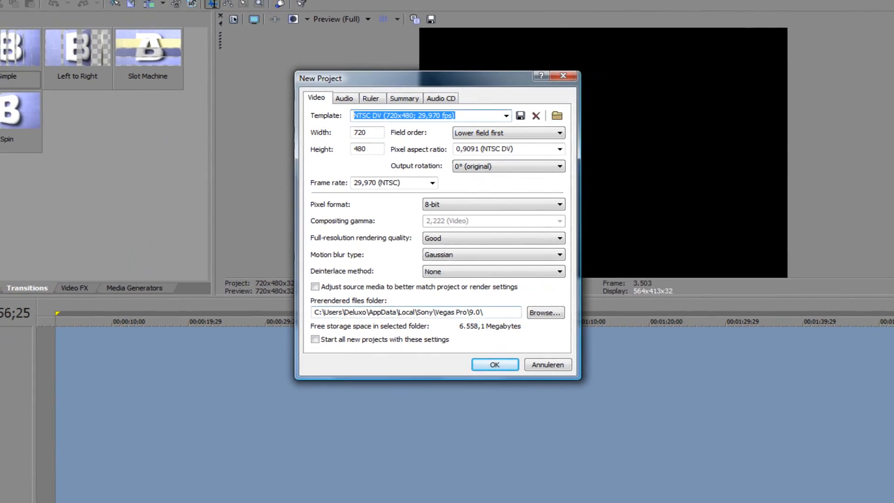
{"action": "key", "text": "Return"}
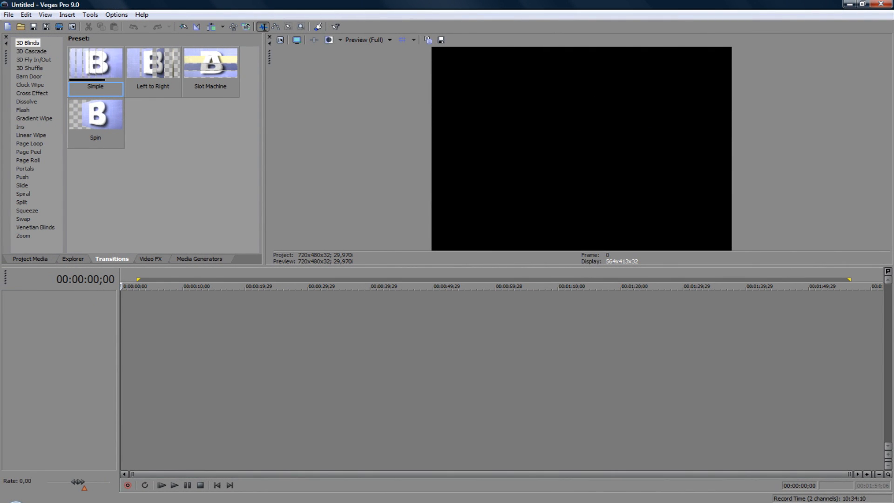
{"action": "left_click", "coordinate": [74, 259]}
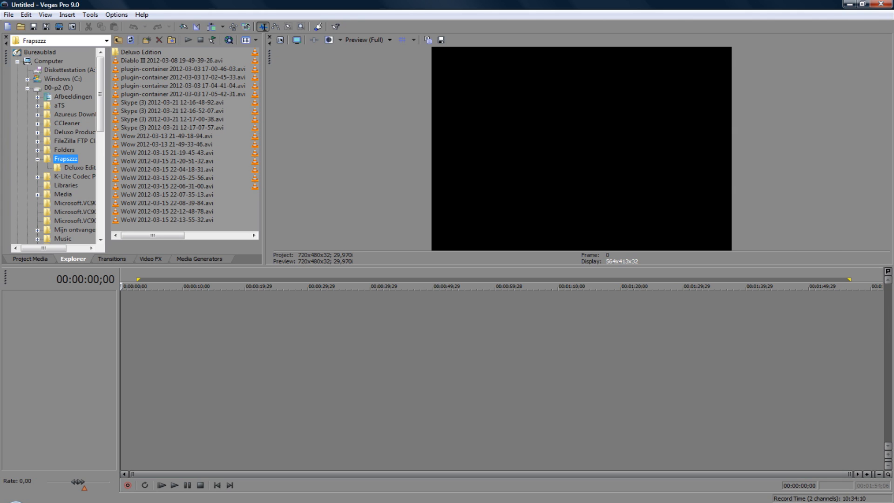
{"action": "left_click", "coordinate": [167, 153]}
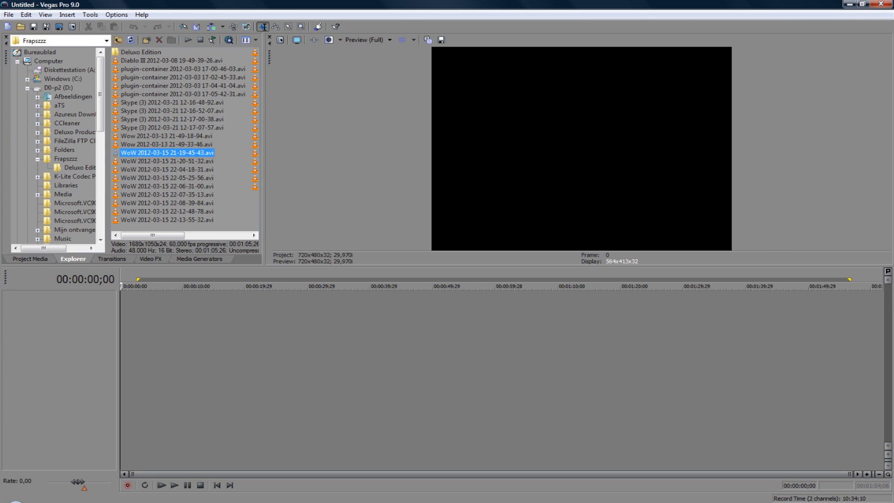
{"action": "left_click_drag", "start_coordinate": [129, 307], "coordinate": [121, 307]}
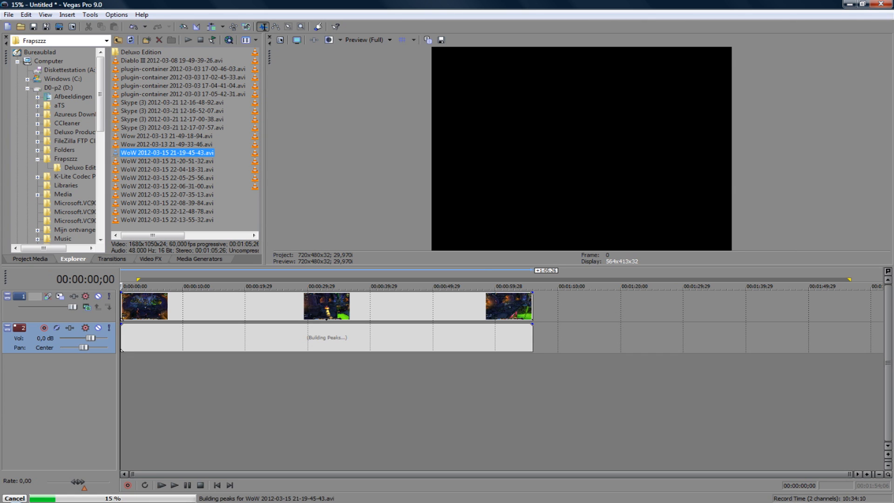
Mark a time region of about 1 minute 3 seconds over the clip and place the cursor at 00:00:39;23.
{"action": "left_click", "coordinate": [203, 392]}
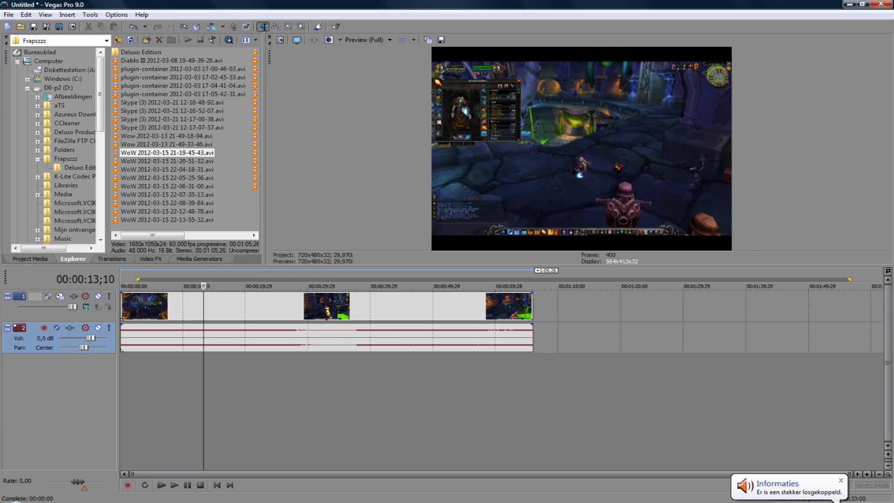
{"action": "left_click", "coordinate": [841, 480]}
{"action": "left_click", "coordinate": [197, 391]}
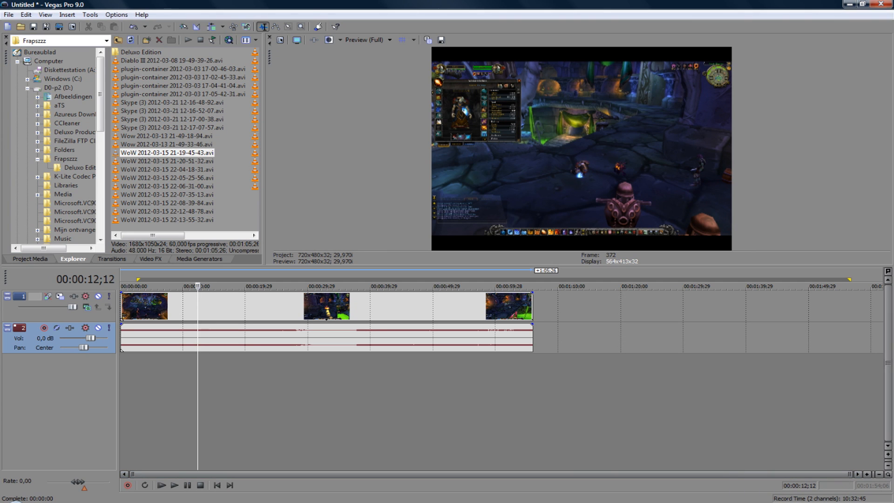
{"action": "left_click_drag", "start_coordinate": [173, 396], "coordinate": [570, 396]}
{"action": "left_click", "coordinate": [369, 396]}
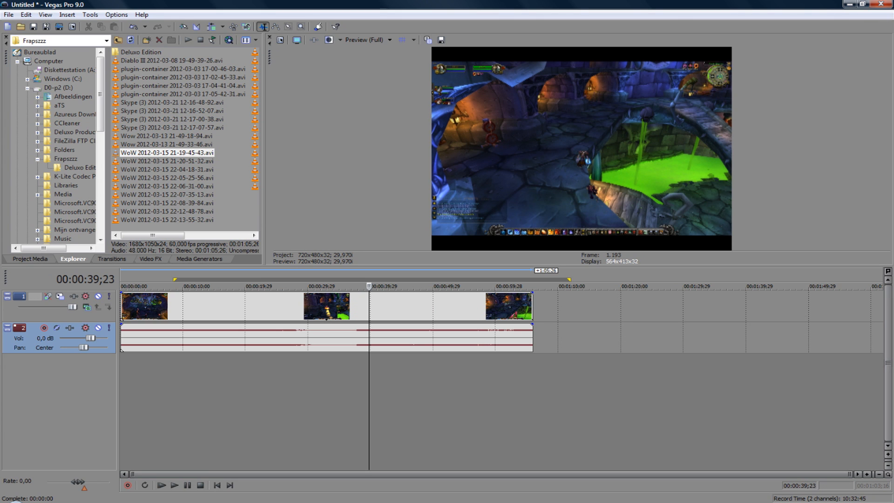
Lower the audio track's volume to -0,8 dB and try the video track's level fader, returning it to 100 %.
{"action": "left_click_drag", "start_coordinate": [91, 338], "coordinate": [88, 338]}
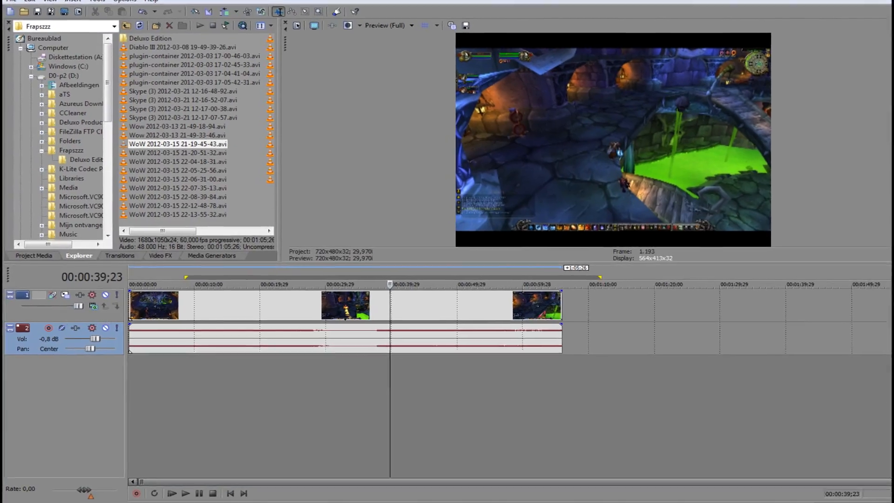
{"action": "left_click", "coordinate": [73, 306]}
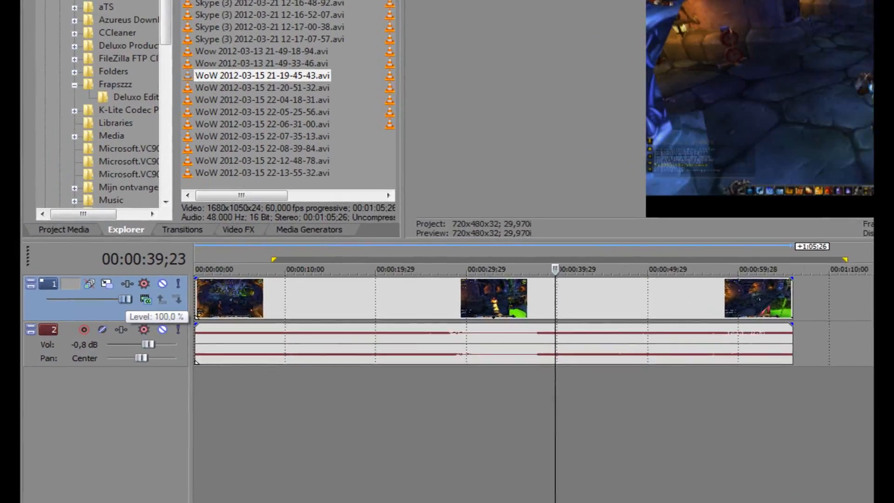
{"action": "left_click_drag", "start_coordinate": [88, 304], "coordinate": [57, 304]}
{"action": "left_click_drag", "start_coordinate": [143, 287], "coordinate": [164, 288]}
{"action": "left_click_drag", "start_coordinate": [421, 242], "coordinate": [512, 242]}
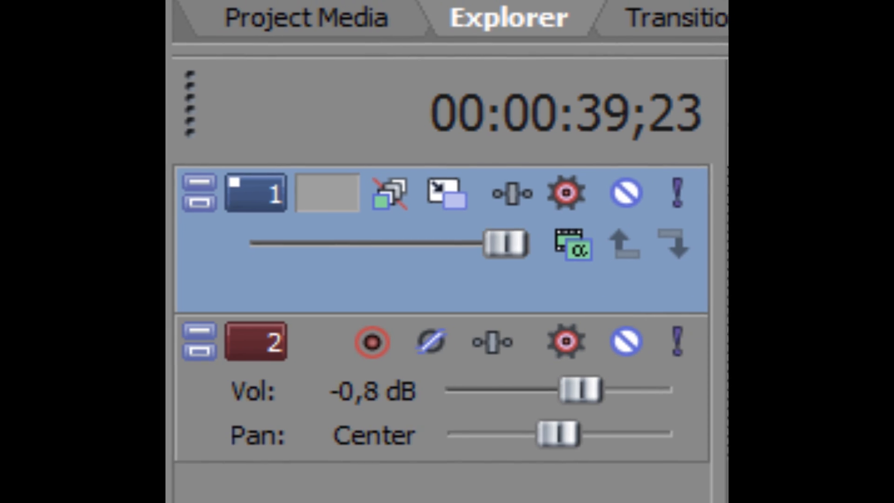
Scrub through the clip, nudge it about three frames earlier, and place the cursor at 00:00:41;09.
{"action": "left_click", "coordinate": [715, 277]}
{"action": "left_click", "coordinate": [685, 288]}
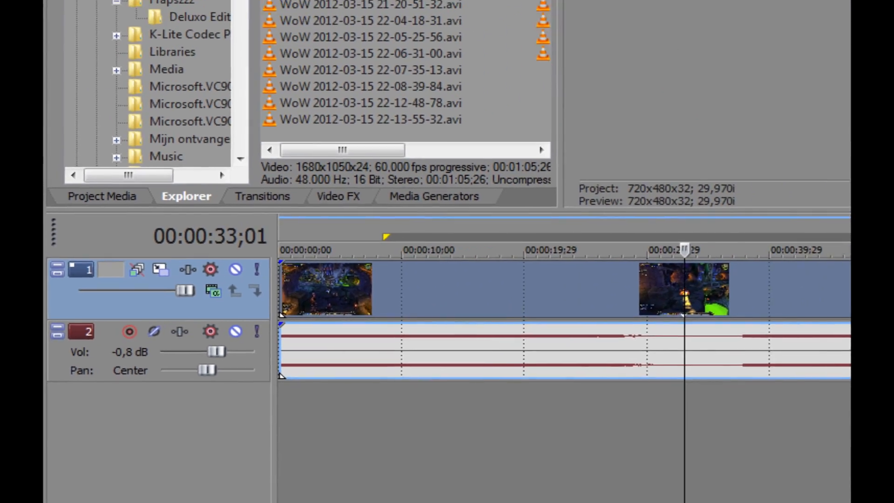
{"action": "left_click_drag", "start_coordinate": [685, 250], "coordinate": [268, 281]}
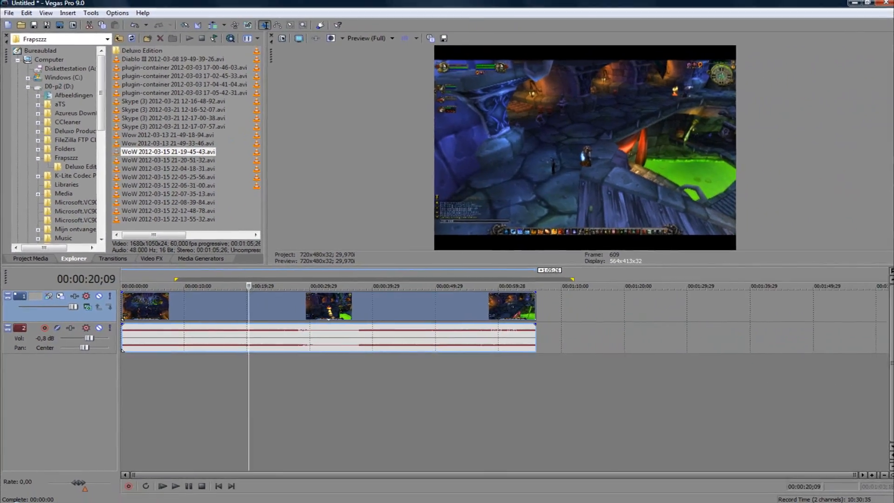
{"action": "left_click", "coordinate": [331, 306]}
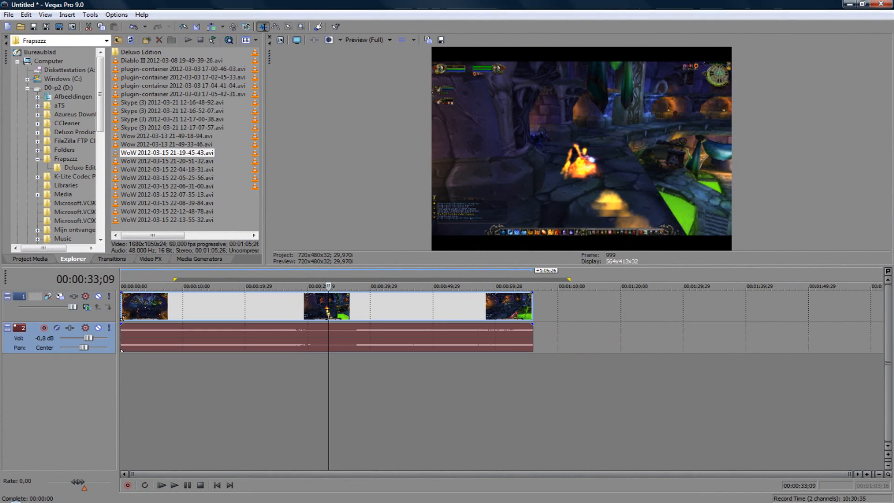
{"action": "left_click", "coordinate": [303, 338]}
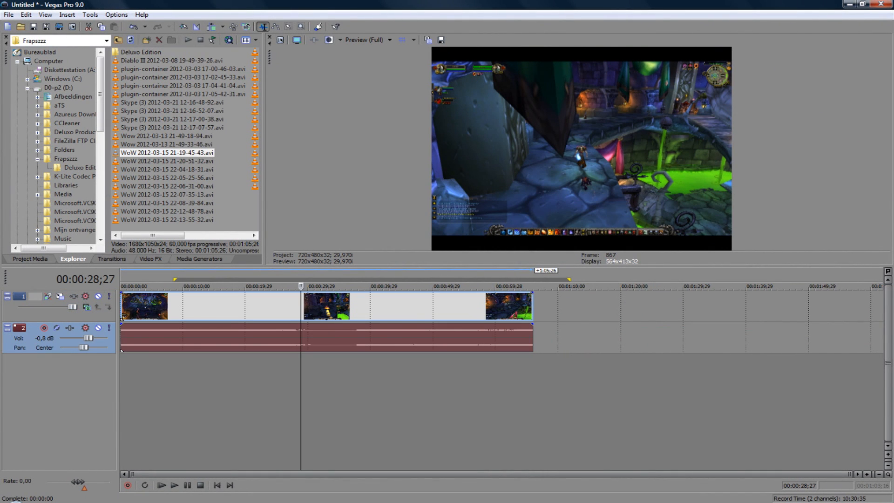
{"action": "mouse_move", "coordinate": [302, 338]}
{"action": "left_mouse_down"}
{"action": "mouse_move", "coordinate": [351, 338]}
{"action": "mouse_move", "coordinate": [301, 338]}
{"action": "left_mouse_up"}
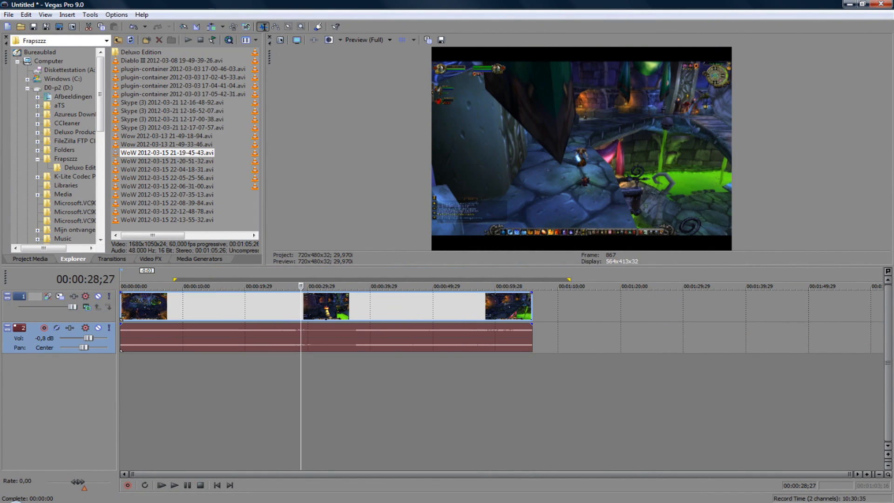
{"action": "left_click", "coordinate": [378, 391]}
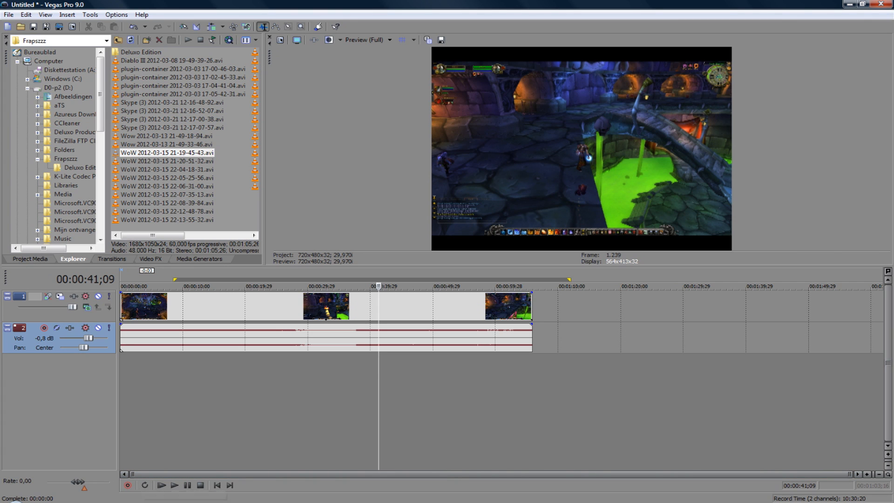
Shorten the time region to about 6 seconds, move it to around 00:00:24 on the clip, and enable loop playback.
{"action": "mouse_move", "coordinate": [279, 279]}
{"action": "left_mouse_down"}
{"action": "mouse_move", "coordinate": [321, 279]}
{"action": "mouse_move", "coordinate": [294, 280]}
{"action": "left_mouse_up"}
{"action": "left_click_drag", "start_coordinate": [189, 279], "coordinate": [544, 280]}
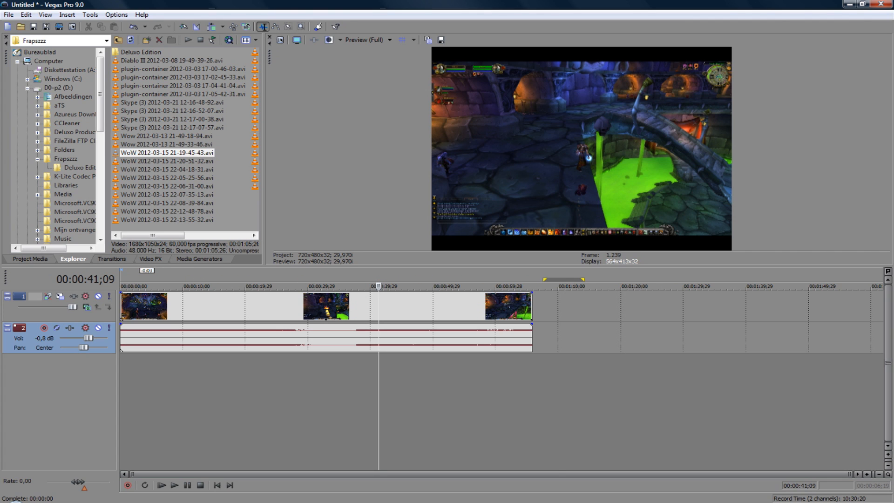
{"action": "left_click", "coordinate": [559, 335]}
{"action": "left_click_drag", "start_coordinate": [564, 279], "coordinate": [272, 279]}
{"action": "left_click", "coordinate": [272, 287]}
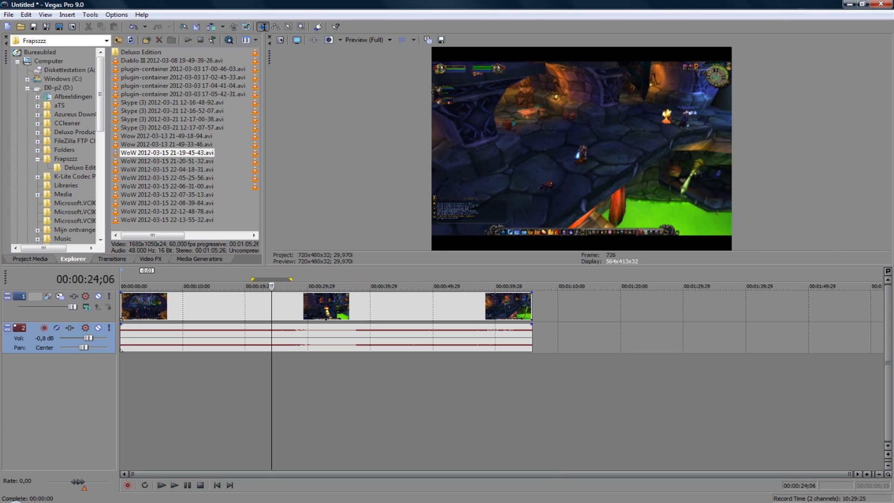
{"action": "left_click", "coordinate": [144, 485]}
Play the looped region from 00:00:15;29 and shorten the region to about 2 seconds during playback.
{"action": "left_click_drag", "start_coordinate": [271, 286], "coordinate": [244, 286]}
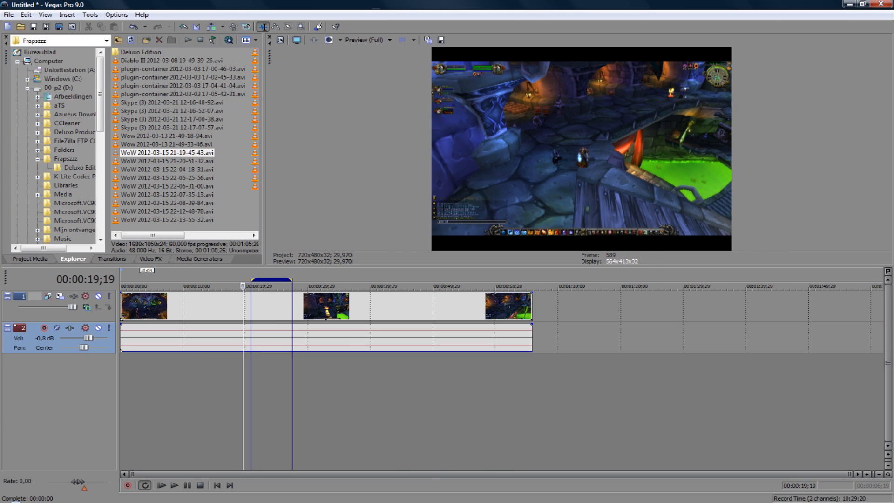
{"action": "left_click_drag", "start_coordinate": [243, 286], "coordinate": [220, 286]}
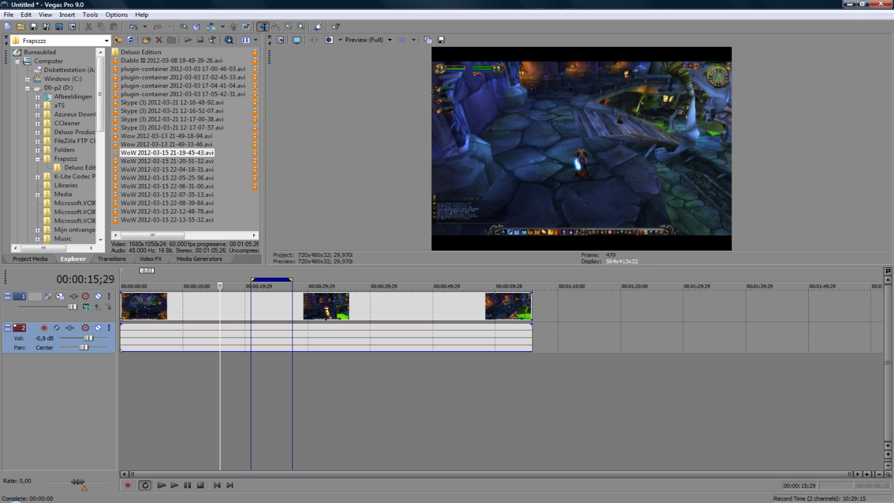
{"action": "left_click", "coordinate": [174, 485]}
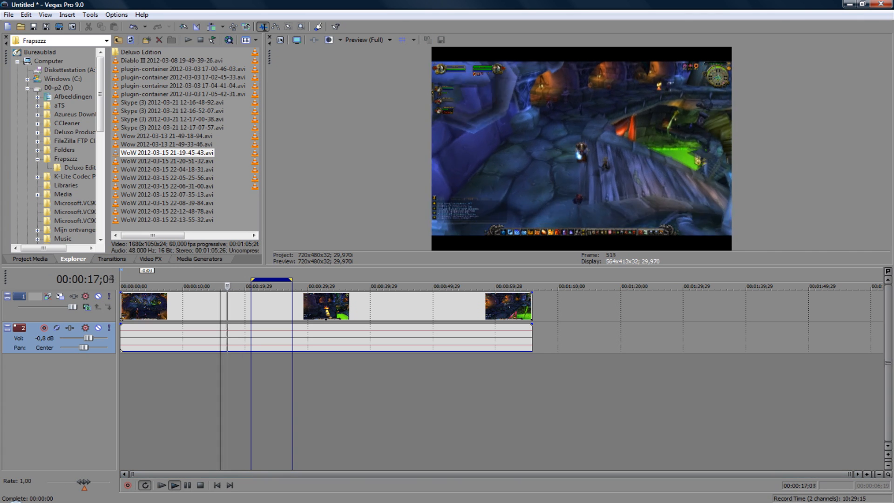
{"action": "left_click_drag", "start_coordinate": [291, 280], "coordinate": [264, 280]}
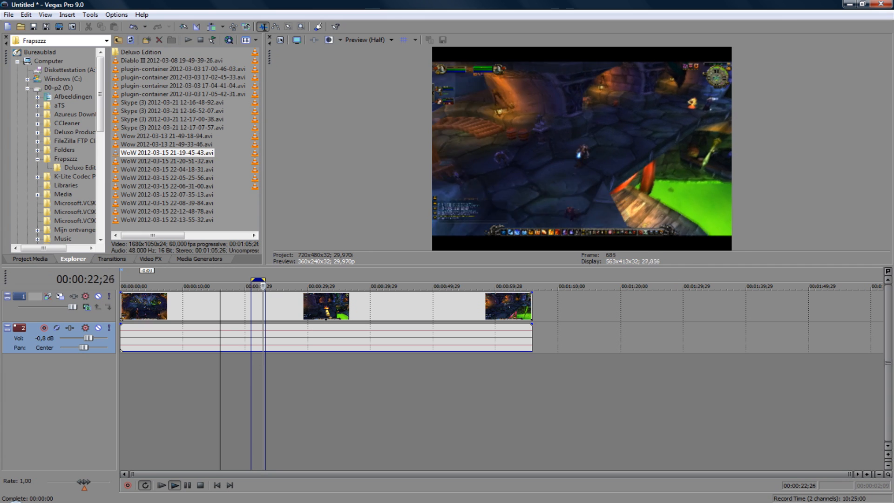
Turn off loop playback and try pausing, resuming and stopping the clip's playback.
{"action": "key", "text": "q"}
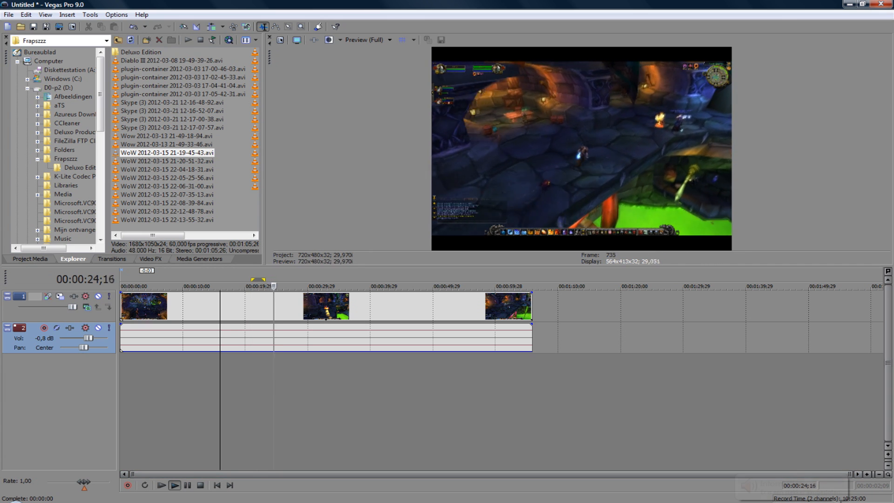
{"action": "key", "text": "Return"}
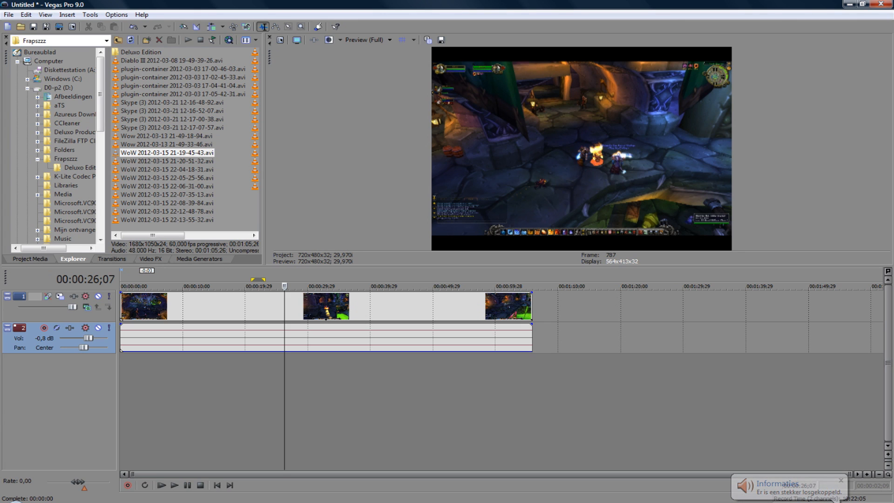
{"action": "left_click", "coordinate": [162, 485]}
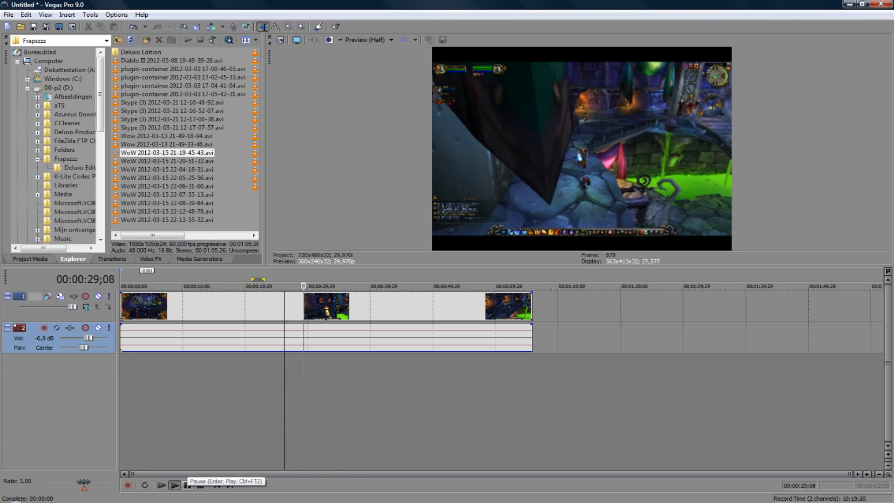
{"action": "left_click", "coordinate": [187, 485]}
{"action": "left_click", "coordinate": [187, 486]}
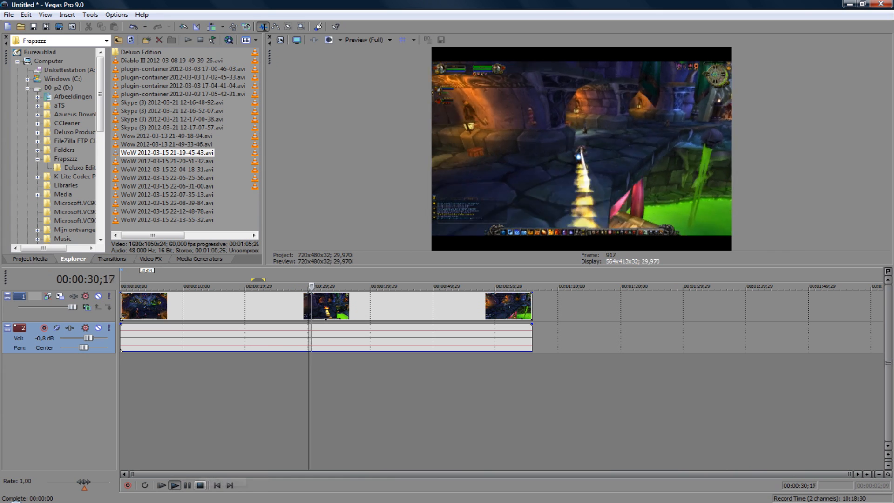
{"action": "left_click", "coordinate": [187, 485]}
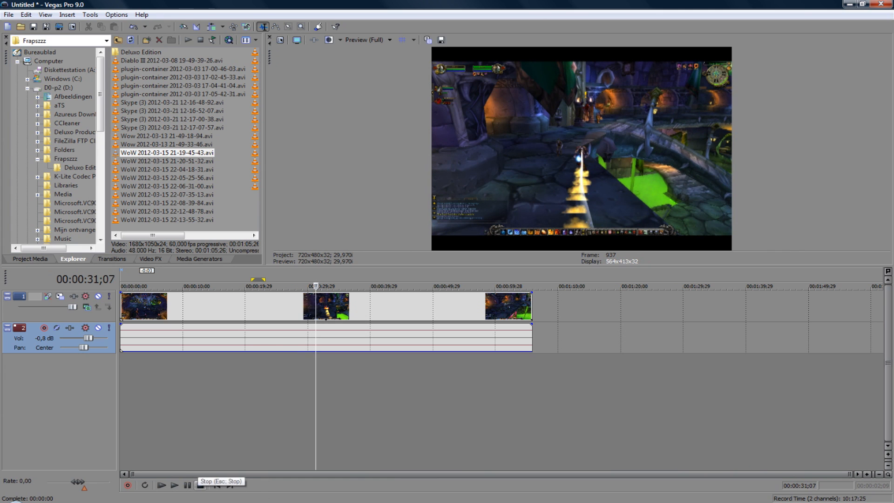
{"action": "left_click", "coordinate": [200, 485]}
Play the clip from 00:00:10;21, stop it, and restart playback from the beginning of the timeline.
{"action": "left_click", "coordinate": [205, 286]}
{"action": "left_click_drag", "start_coordinate": [206, 286], "coordinate": [187, 286]}
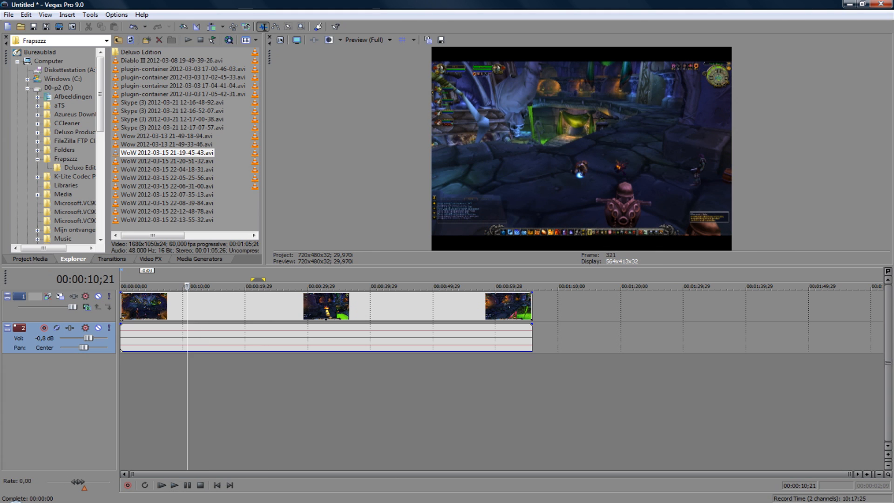
{"action": "left_click", "coordinate": [174, 485]}
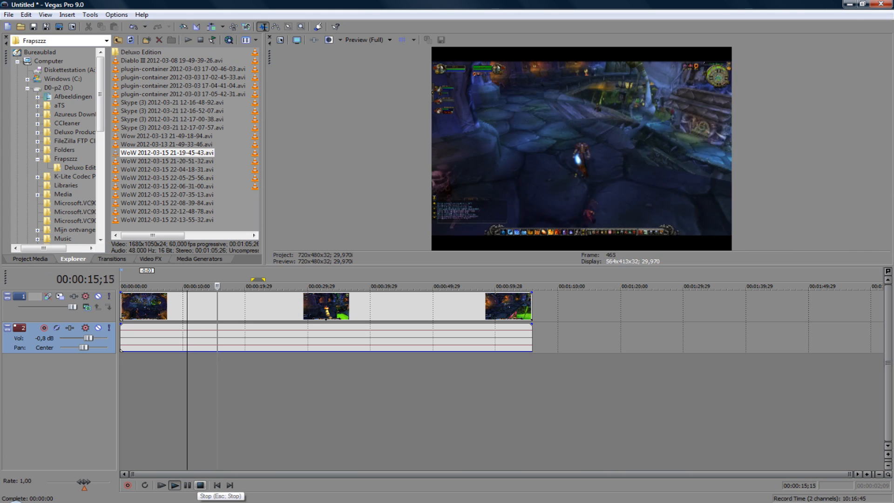
{"action": "left_click", "coordinate": [200, 485]}
{"action": "left_click", "coordinate": [174, 486]}
{"action": "left_click", "coordinate": [217, 486]}
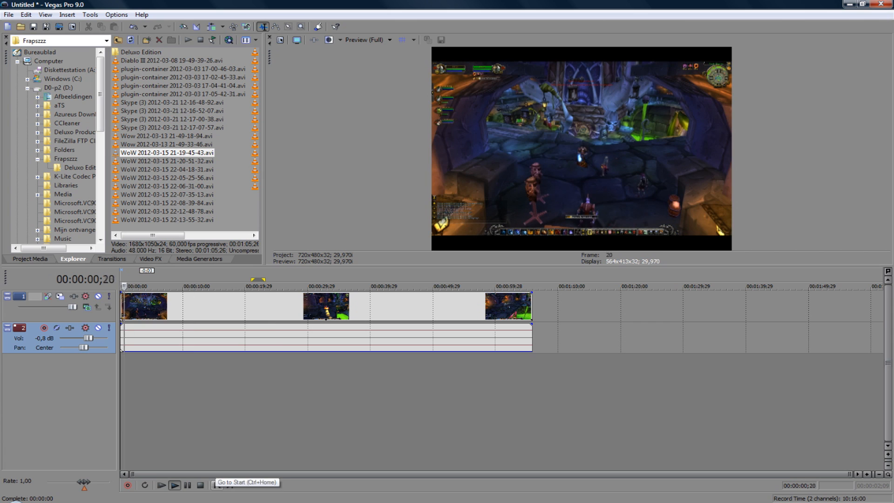
Jump playback to the end of the clip and pause it there.
{"action": "left_click", "coordinate": [230, 485]}
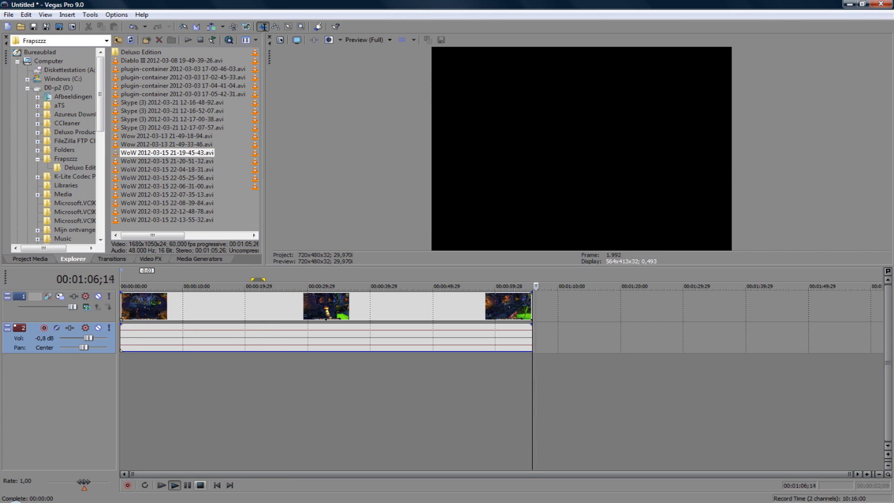
{"action": "left_click", "coordinate": [187, 485]}
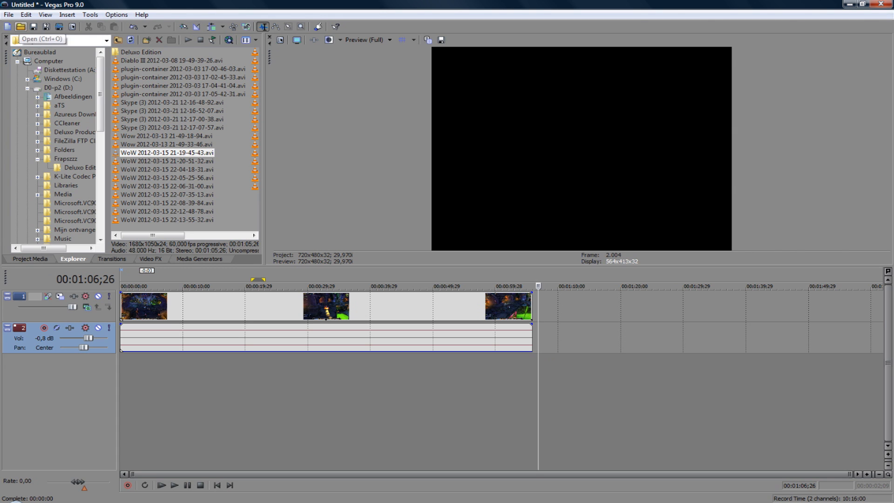
Bring up the dialog for opening project and media files and close it without choosing a file.
{"action": "left_click", "coordinate": [8, 15]}
{"action": "left_click", "coordinate": [4, 5]}
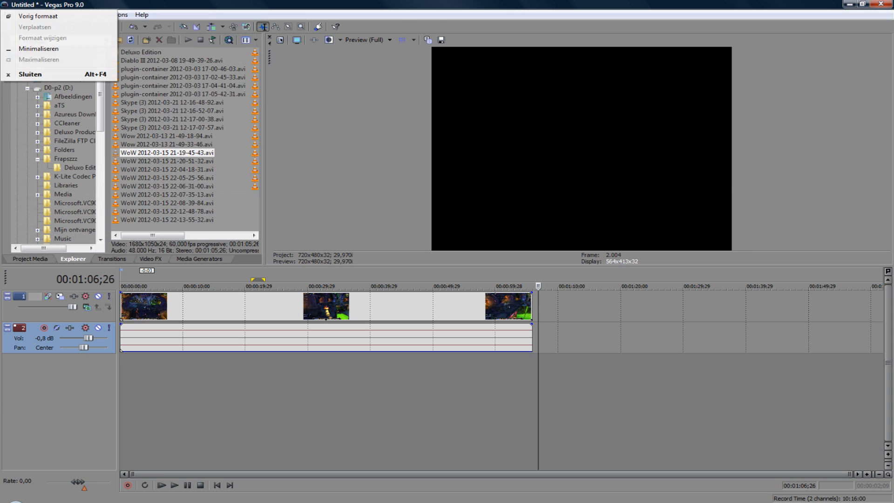
{"action": "left_click", "coordinate": [4, 5]}
{"action": "left_click", "coordinate": [20, 26]}
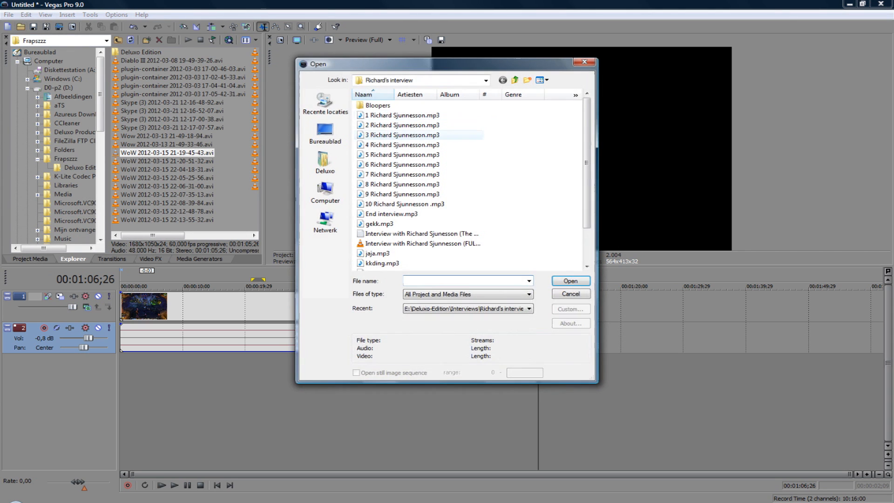
{"action": "left_click", "coordinate": [584, 61]}
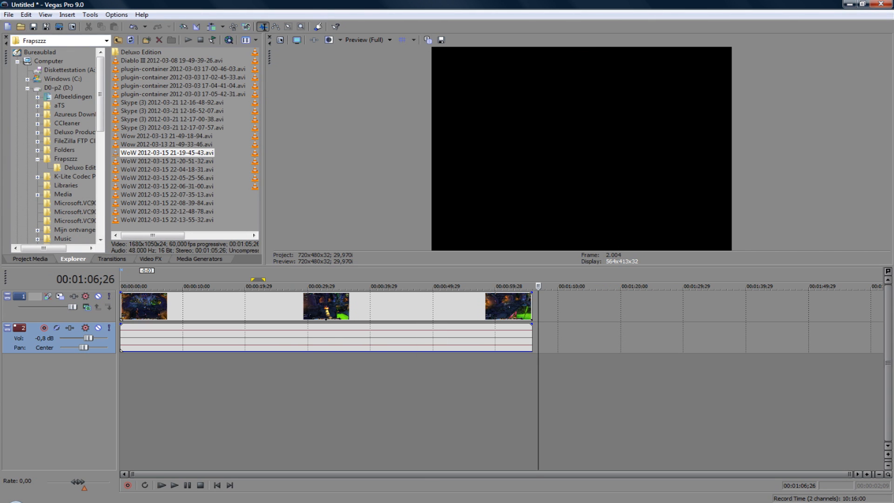
View the save dialog without saving, and review the project's video properties without changing any setting.
{"action": "left_click", "coordinate": [33, 27]}
{"action": "left_click", "coordinate": [529, 347]}
{"action": "left_click", "coordinate": [529, 347]}
{"action": "left_click", "coordinate": [72, 26]}
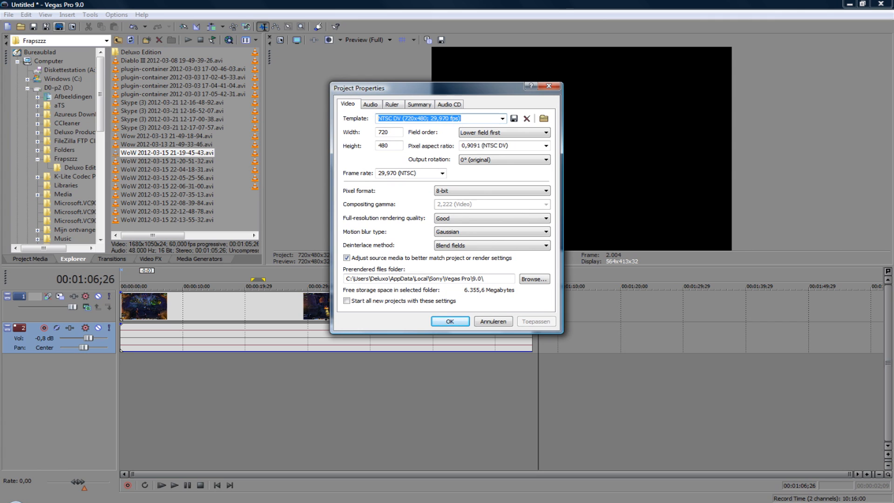
{"action": "key", "text": "Return"}
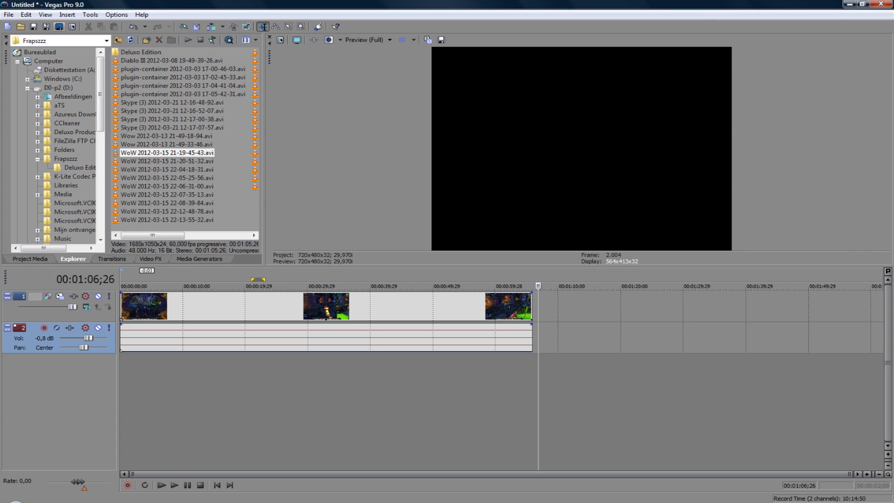
Split the clip at 00:00:28;14 and move the second part away from the first and back against it.
{"action": "left_click", "coordinate": [298, 307]}
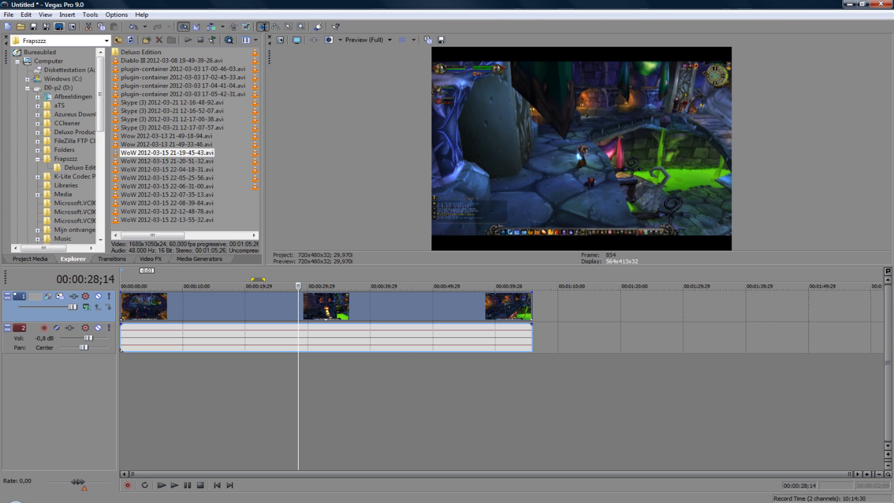
{"action": "key", "text": "s"}
{"action": "left_click_drag", "start_coordinate": [373, 308], "coordinate": [420, 308]}
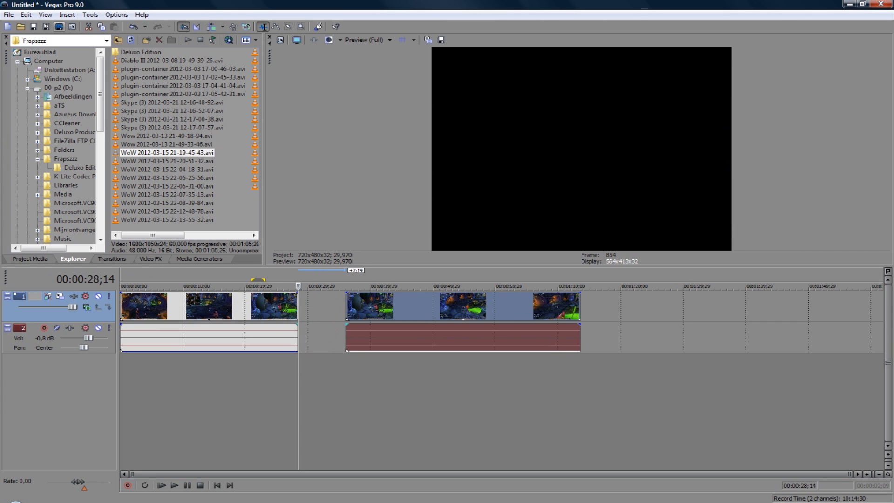
{"action": "left_click_drag", "start_coordinate": [420, 307], "coordinate": [439, 307]}
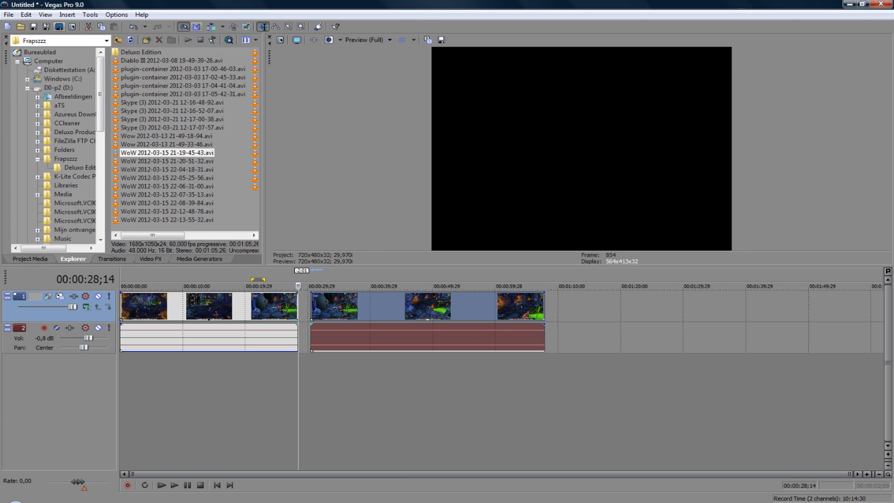
{"action": "mouse_move", "coordinate": [439, 308]}
{"action": "left_mouse_down"}
{"action": "mouse_move", "coordinate": [426, 307]}
{"action": "mouse_move", "coordinate": [540, 307]}
{"action": "mouse_move", "coordinate": [403, 307]}
{"action": "mouse_move", "coordinate": [448, 308]}
{"action": "mouse_move", "coordinate": [407, 307]}
{"action": "mouse_move", "coordinate": [426, 307]}
{"action": "left_mouse_up"}
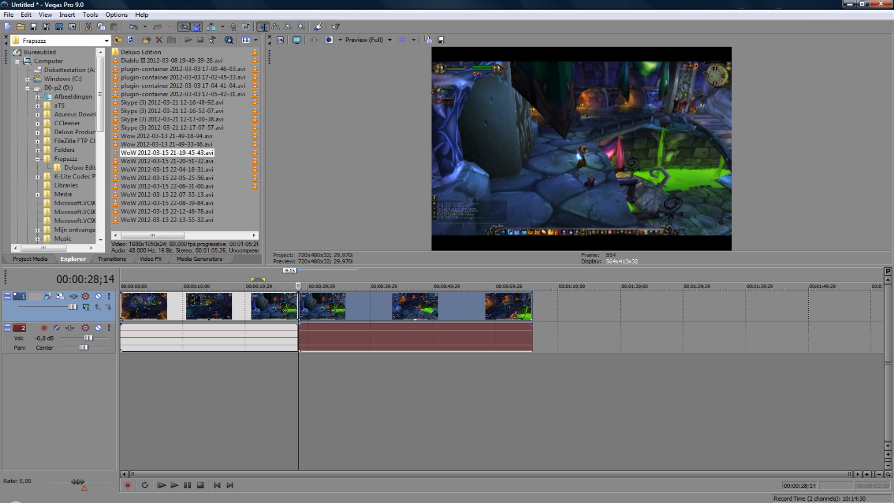
Overlap the second clip part with the first by about 2 seconds without automatic crossfades and play the cut from 00:00:25;22.
{"action": "left_click_drag", "start_coordinate": [386, 307], "coordinate": [333, 307]}
{"action": "left_click", "coordinate": [197, 27]}
{"action": "left_click", "coordinate": [281, 383]}
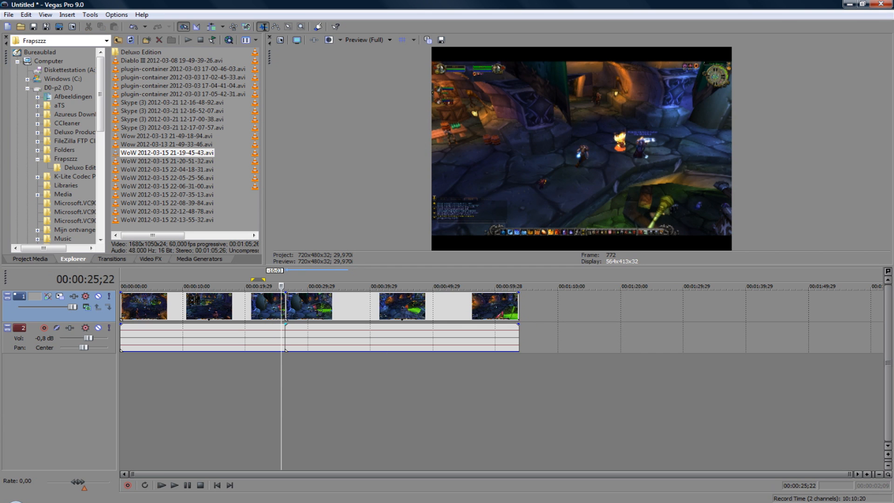
{"action": "left_click", "coordinate": [174, 485]}
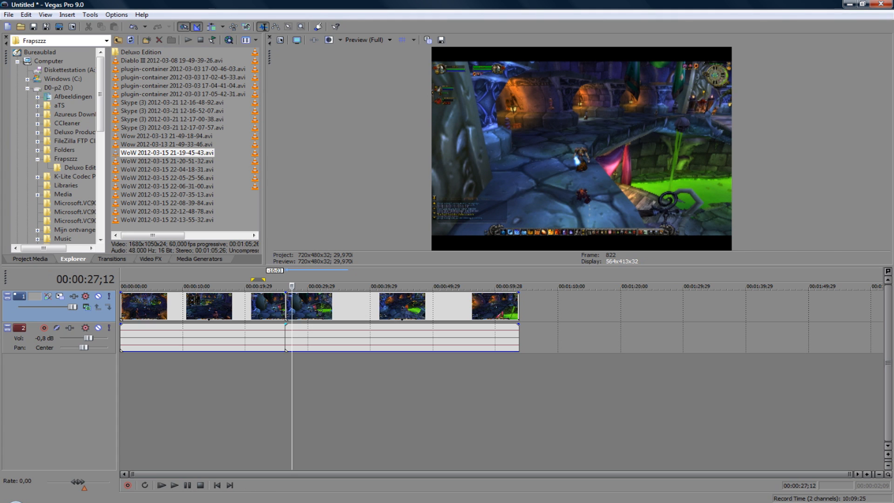
Nudge the second clip part with automatic crossfades on to create a 2-second crossfade, and play across it.
{"action": "mouse_move", "coordinate": [336, 306]}
{"action": "left_mouse_down"}
{"action": "mouse_move", "coordinate": [357, 307]}
{"action": "mouse_move", "coordinate": [336, 307]}
{"action": "left_mouse_up"}
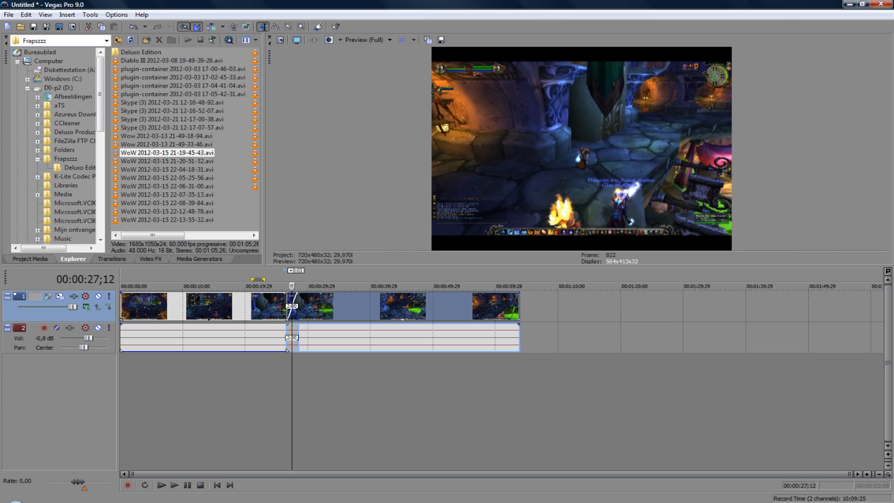
{"action": "scroll", "coordinate": [336, 306], "scroll_direction": "up", "scroll_amount": 2}
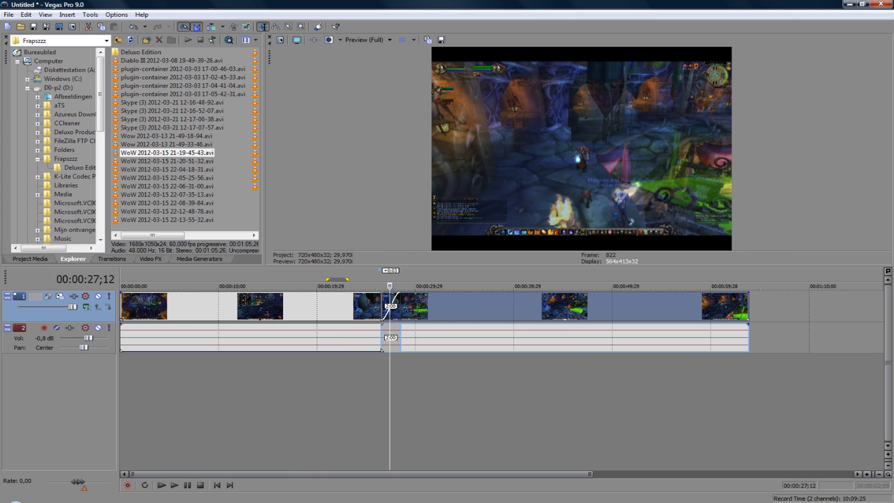
{"action": "left_click", "coordinate": [380, 395]}
{"action": "left_click", "coordinate": [369, 396]}
{"action": "key", "text": "space"}
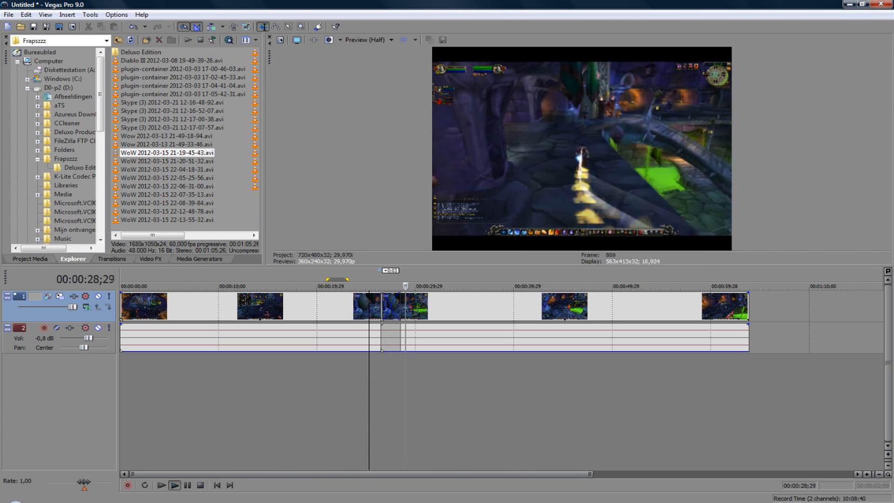
{"action": "key", "text": "Return"}
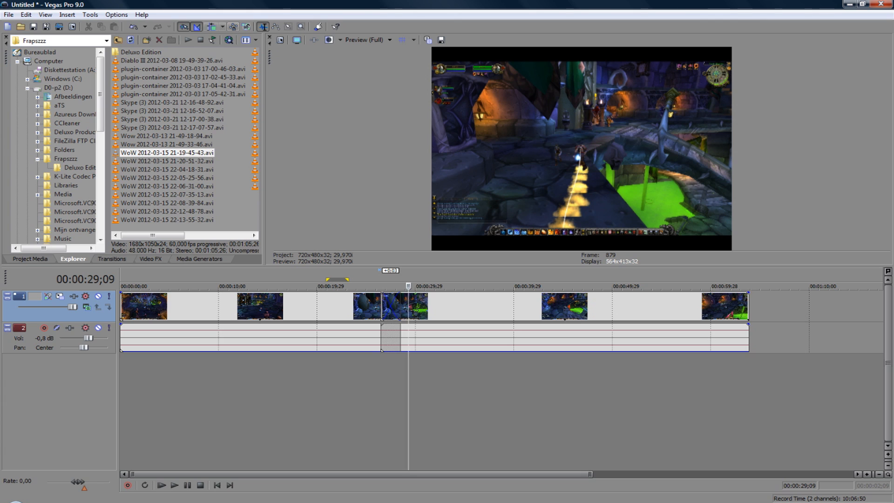
Enable Auto Ripple and move the first clip part to start at about 00:00:13, carrying the second part along.
{"action": "left_click", "coordinate": [211, 27]}
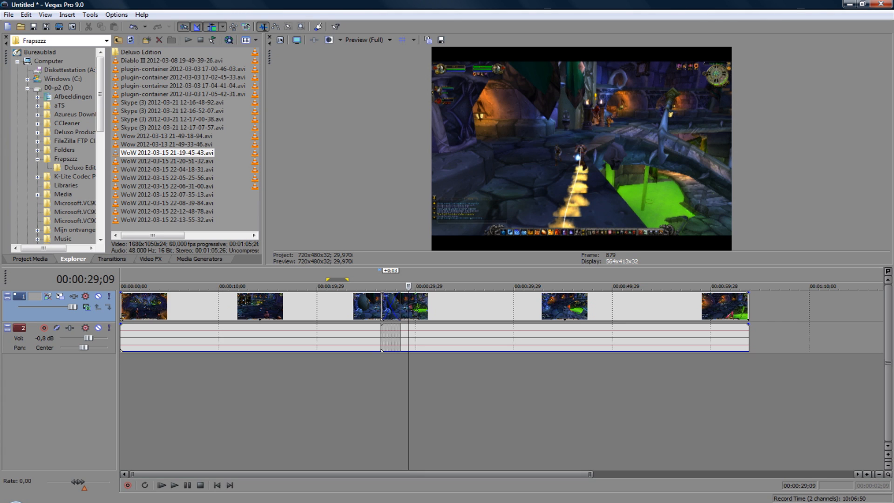
{"action": "scroll", "coordinate": [501, 376], "scroll_direction": "down", "scroll_amount": 2}
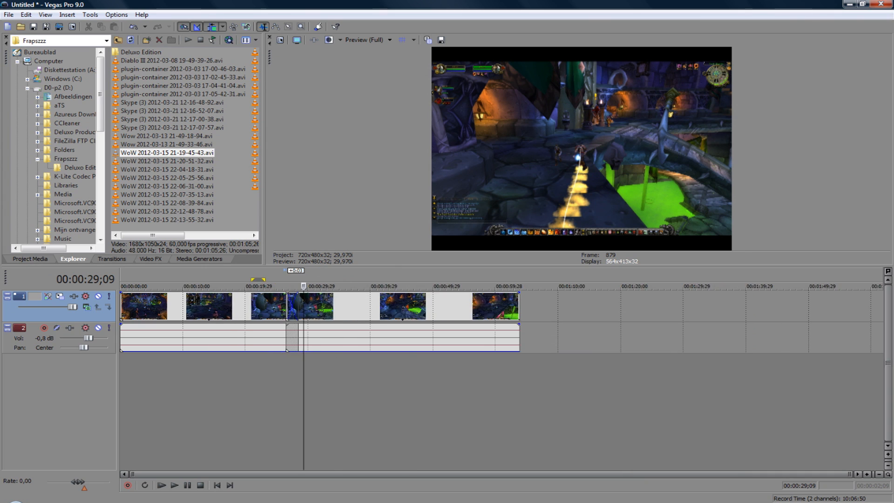
{"action": "scroll", "coordinate": [501, 377], "scroll_direction": "up", "scroll_amount": 3}
{"action": "scroll", "coordinate": [502, 377], "scroll_direction": "down", "scroll_amount": 2}
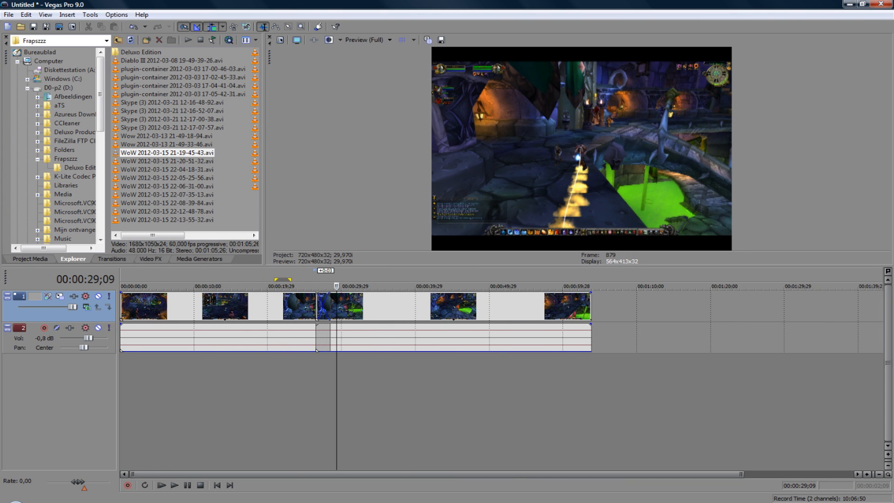
{"action": "left_click", "coordinate": [166, 306]}
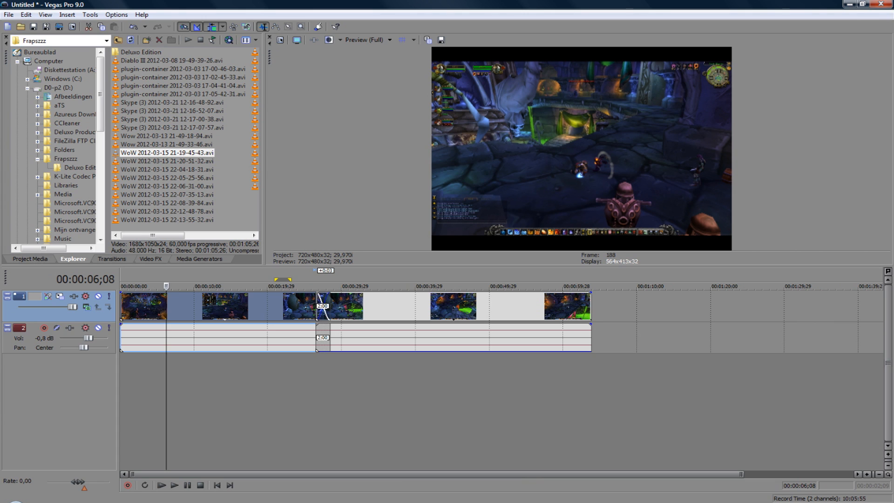
{"action": "left_click_drag", "start_coordinate": [166, 306], "coordinate": [266, 306]}
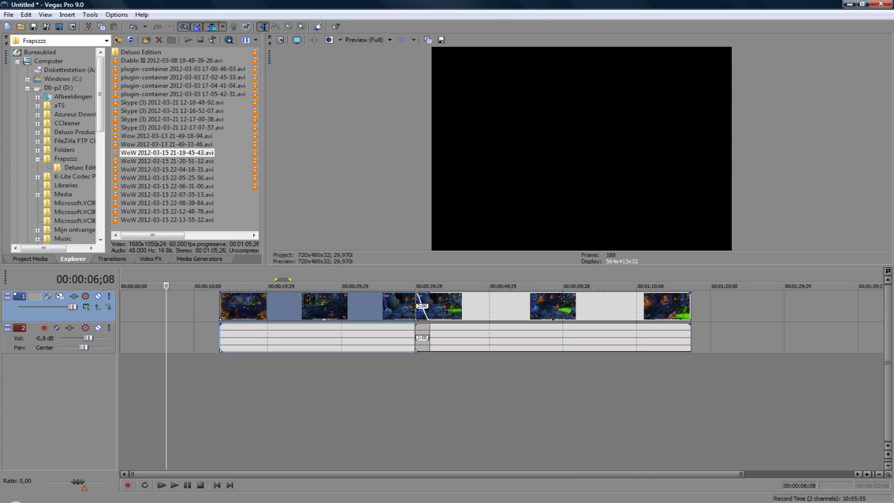
Without Auto Ripple, move the first part about 2 seconds clear of the second, and shift all events to the timeline's start.
{"action": "left_click_drag", "start_coordinate": [419, 307], "coordinate": [374, 307]}
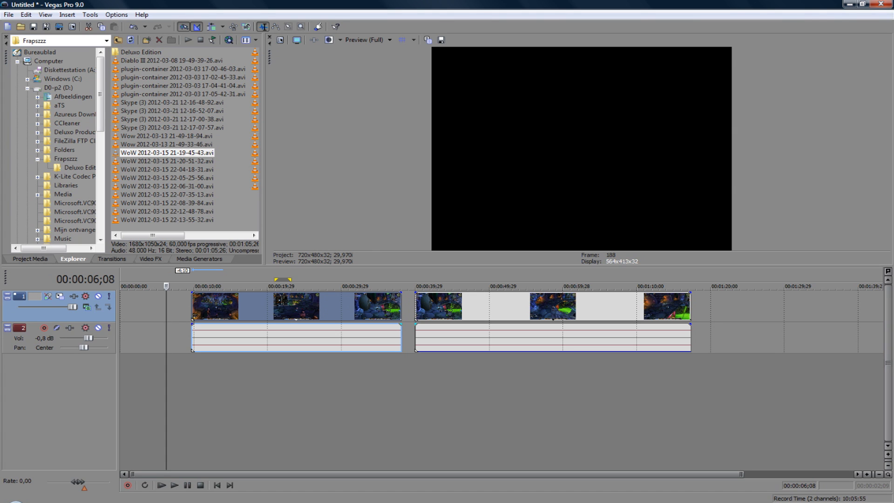
{"action": "key", "text": "ctrl+a"}
{"action": "left_click_drag", "start_coordinate": [298, 306], "coordinate": [325, 306]}
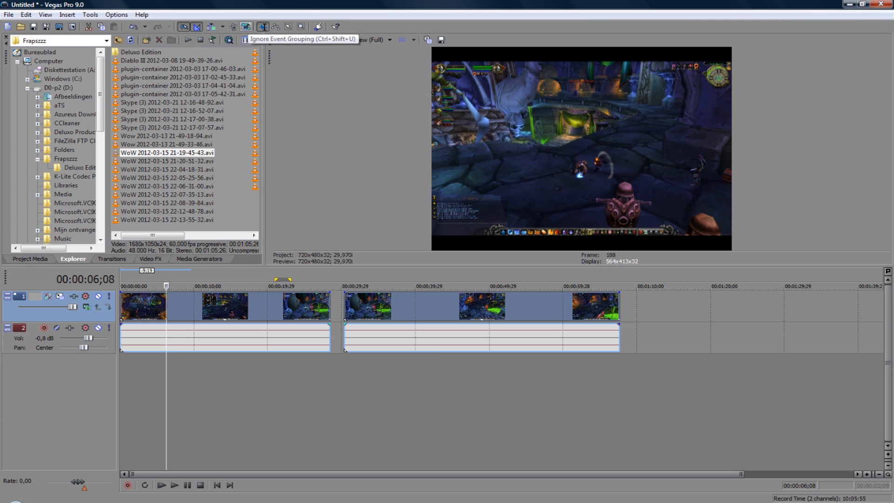
Toggle Ignore Event Grouping, and use the Envelope Edit Tool to mark 00:00:40;06 to 00:00:41;23 and a short range past the last event.
{"action": "left_click", "coordinate": [246, 26]}
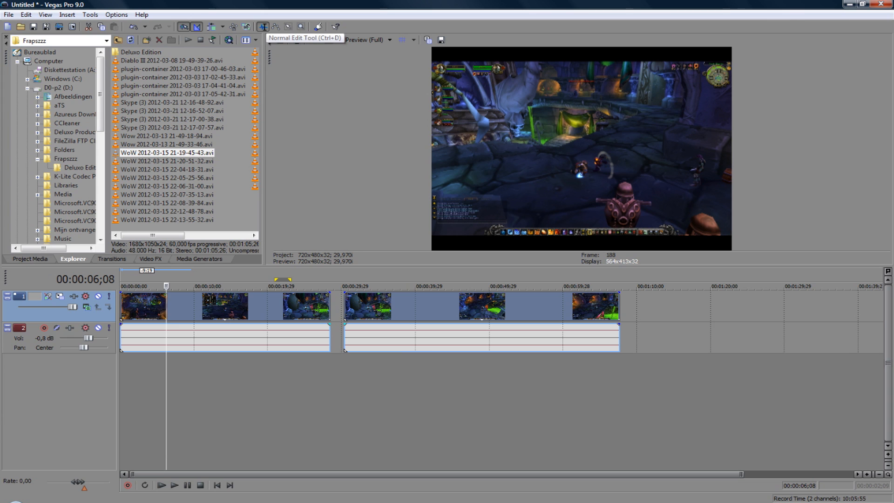
{"action": "left_click", "coordinate": [275, 27]}
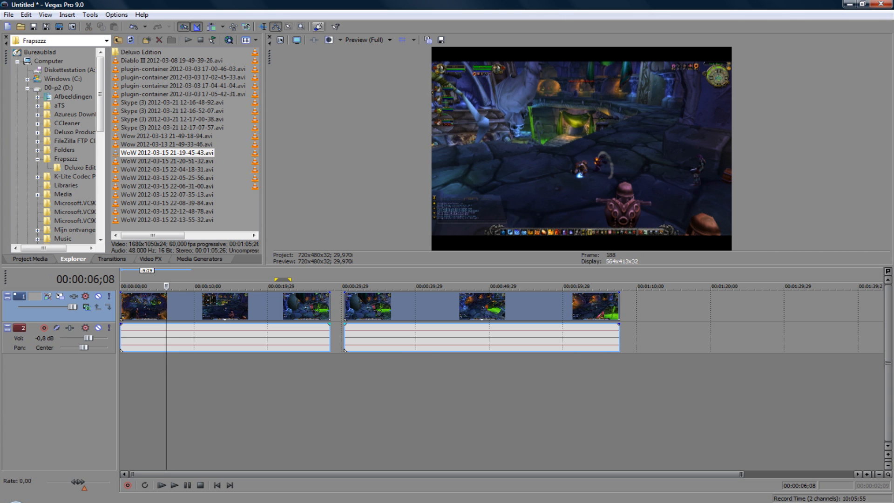
{"action": "left_click_drag", "start_coordinate": [429, 310], "coordinate": [417, 310]}
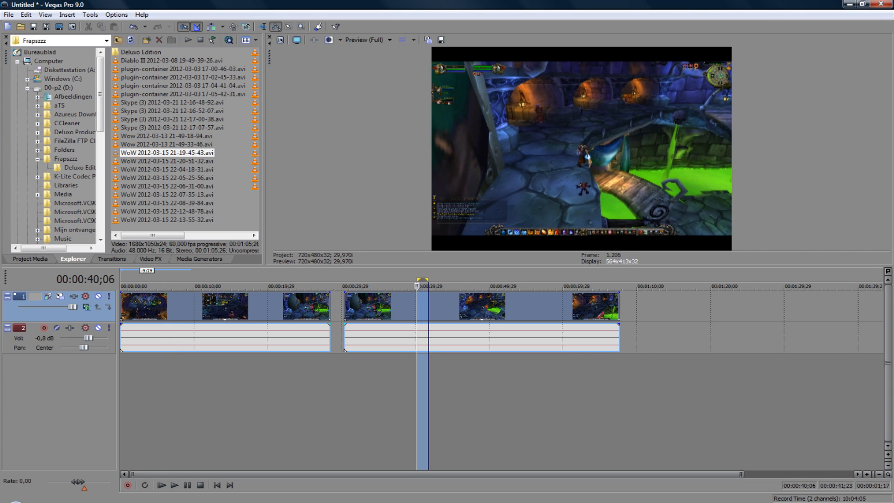
{"action": "left_click", "coordinate": [619, 310]}
{"action": "left_click_drag", "start_coordinate": [643, 310], "coordinate": [646, 309]}
Place the cursor at the last event's end at 00:01:07;21 and check the envelope commands for the empty track area.
{"action": "left_click", "coordinate": [664, 310]}
{"action": "left_click", "coordinate": [620, 309]}
{"action": "right_click", "coordinate": [665, 310]}
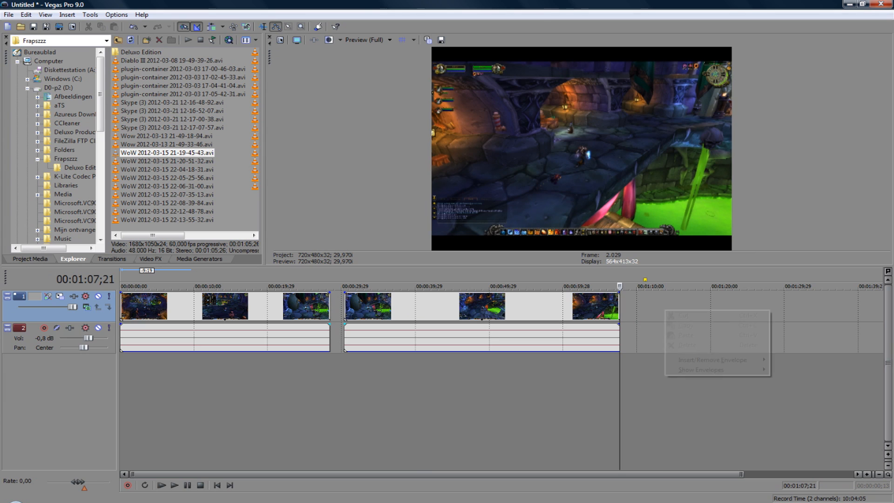
{"action": "key", "text": "Escape"}
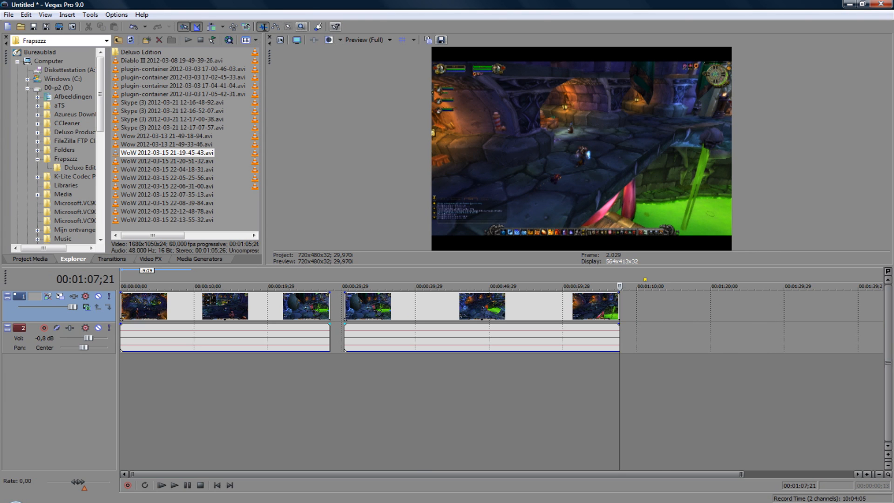
Compare the empty video track's context commands under the Normal and Envelope Edit Tools, including the insertable envelope types.
{"action": "right_click", "coordinate": [664, 301]}
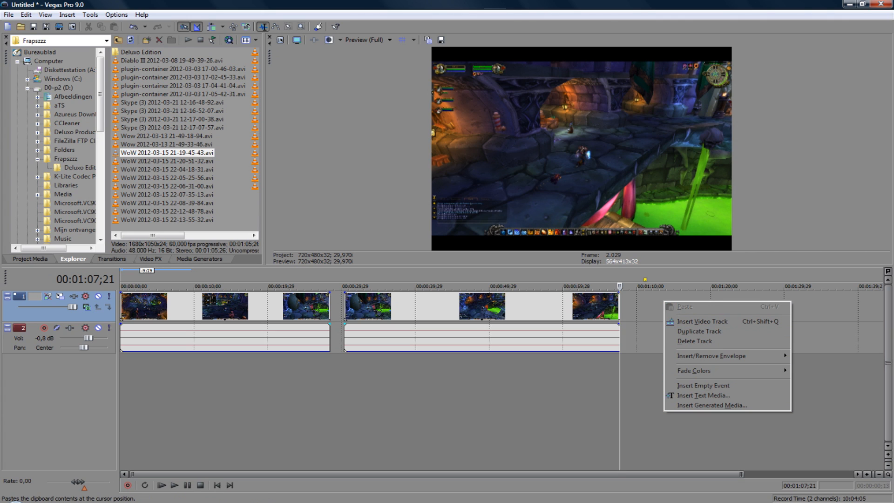
{"action": "left_click", "coordinate": [276, 27]}
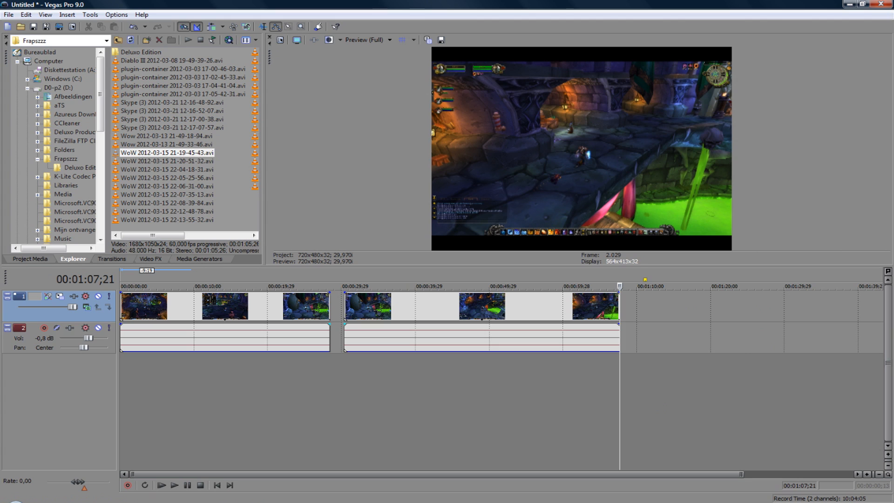
{"action": "right_click", "coordinate": [638, 303]}
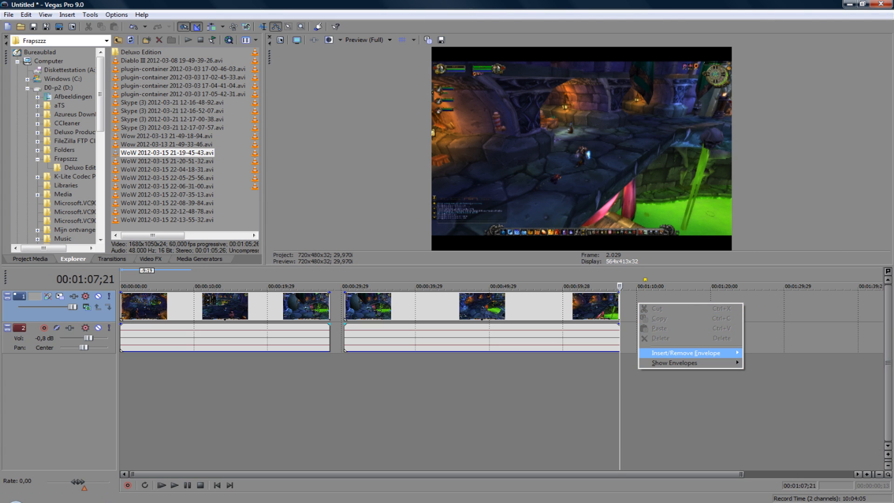
{"action": "mouse_move", "coordinate": [685, 353]}
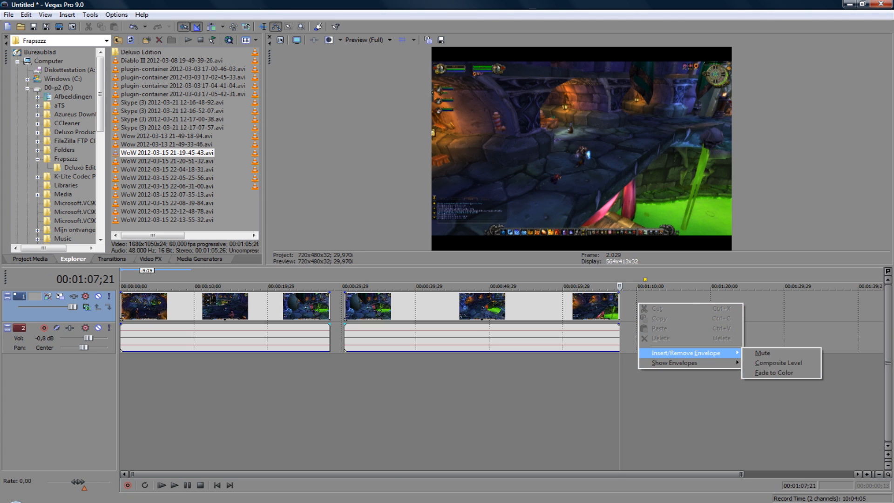
{"action": "key", "text": "Escape"}
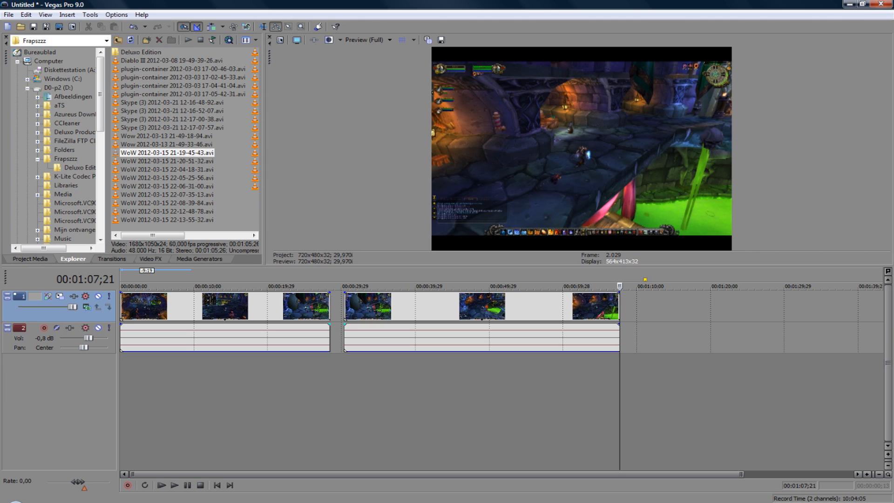
Use the Selection Edit Tool to select the second clip part's video and audio events together.
{"action": "left_click", "coordinate": [289, 27]}
{"action": "left_click_drag", "start_coordinate": [714, 304], "coordinate": [652, 347]}
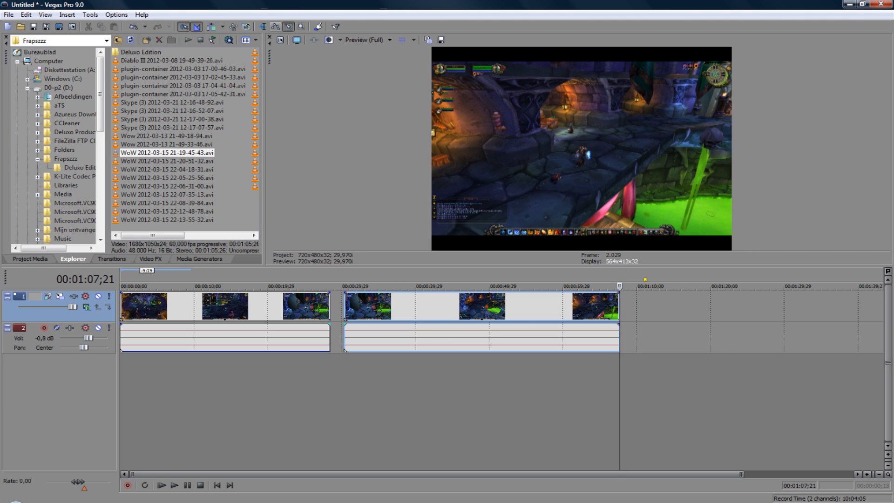
Zoom the timeline out with the Zoom Edit Tool and increase the height of both tracks.
{"action": "left_click", "coordinate": [301, 27]}
{"action": "left_click", "coordinate": [419, 372]}
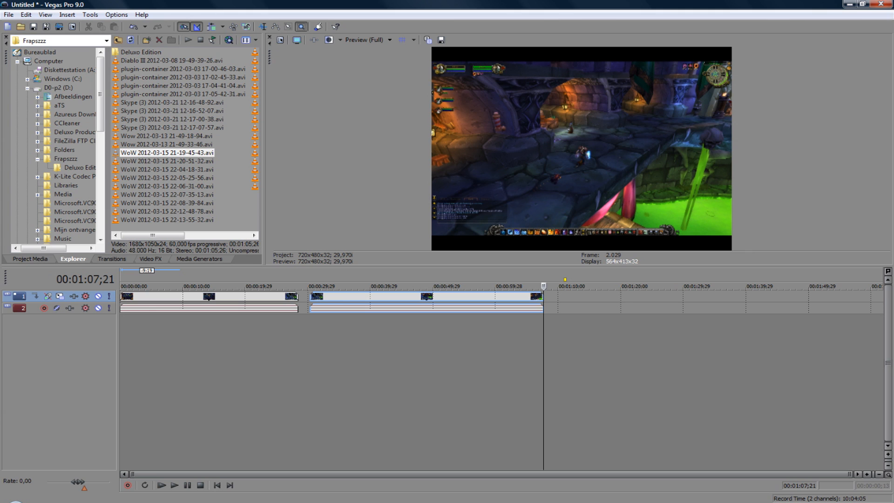
{"action": "left_click", "coordinate": [888, 454]}
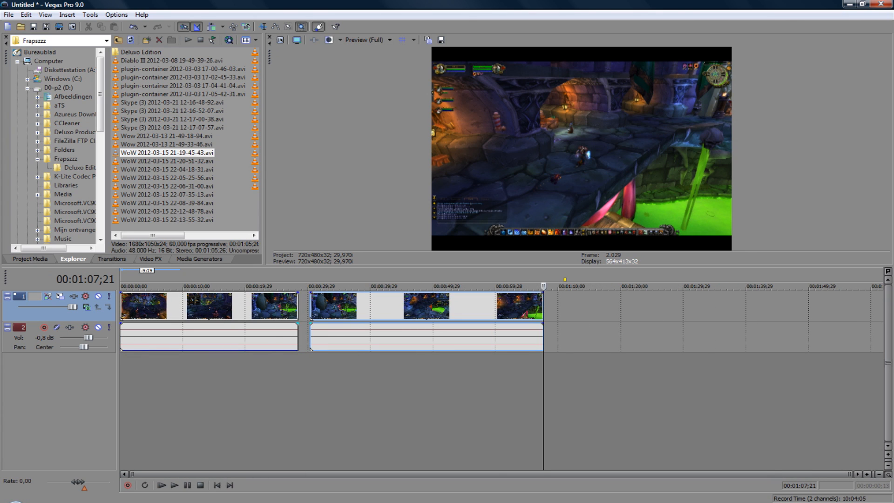
Look at the Interactive Tutorials overview and close it.
{"action": "left_click", "coordinate": [318, 27]}
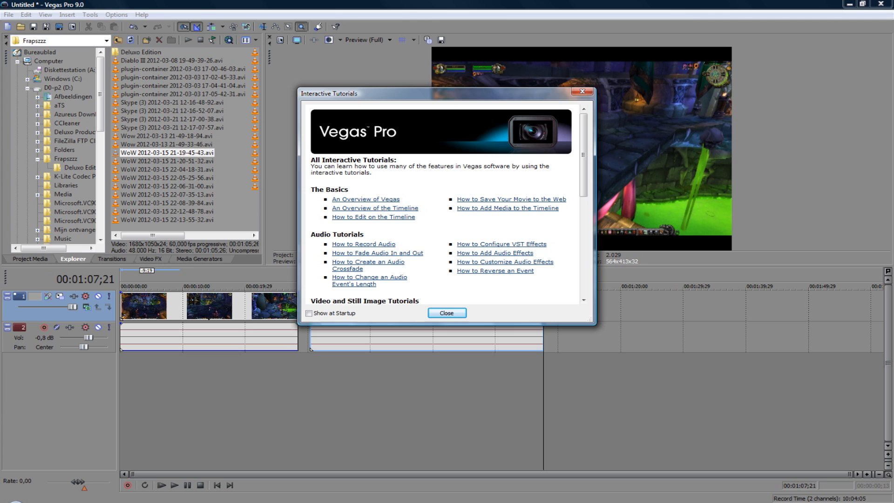
{"action": "left_click", "coordinate": [582, 92]}
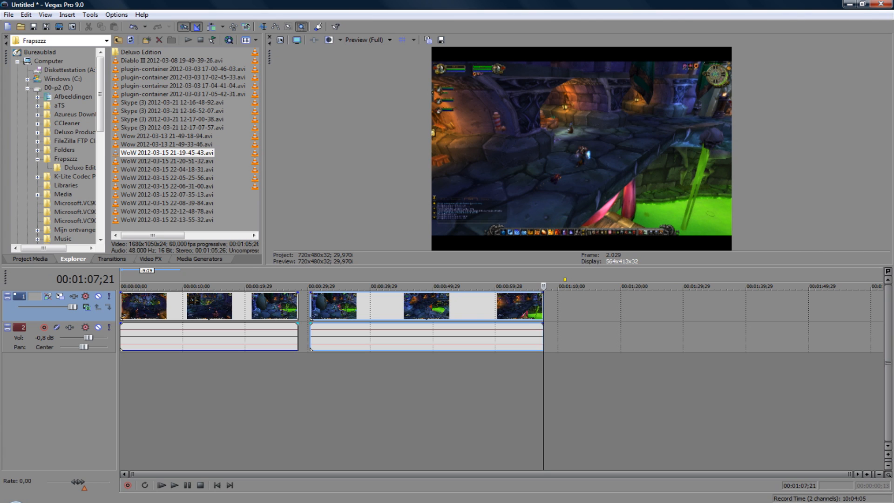
Minimize the track heights, activate the Normal Edit Tool and enlarge both tracks until their thumbnails are clearly readable.
{"action": "key", "text": "grave"}
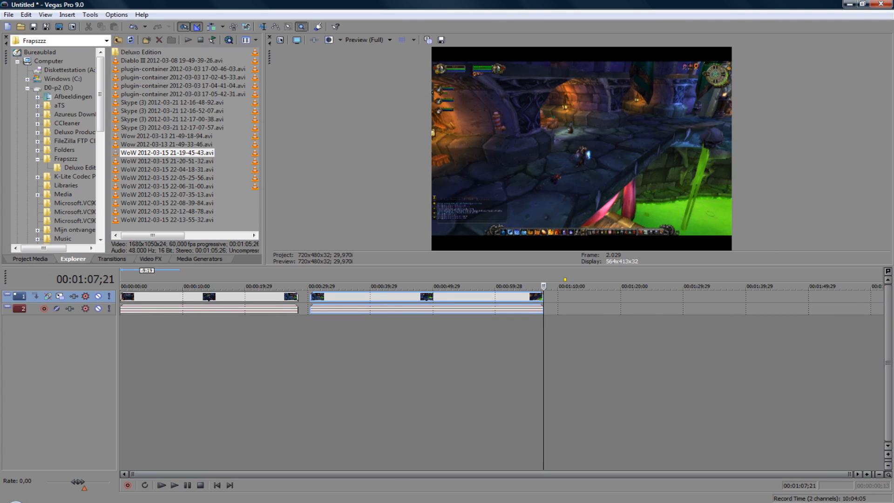
{"action": "left_click", "coordinate": [888, 455]}
{"action": "left_click", "coordinate": [888, 454]}
{"action": "left_click", "coordinate": [888, 454]}
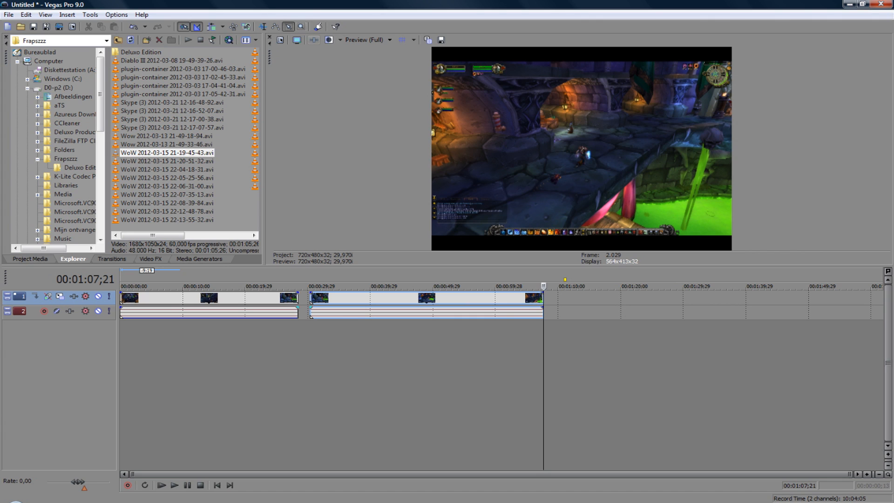
{"action": "left_click", "coordinate": [263, 27]}
{"action": "left_click", "coordinate": [888, 455]}
{"action": "left_click", "coordinate": [888, 455]}
{"action": "left_click", "coordinate": [888, 454]}
{"action": "left_click", "coordinate": [888, 455]}
{"action": "left_click", "coordinate": [888, 454]}
{"action": "left_click", "coordinate": [888, 455]}
{"action": "left_click", "coordinate": [888, 454]}
{"action": "left_click", "coordinate": [888, 454]}
{"action": "left_click", "coordinate": [888, 455]}
{"action": "left_click", "coordinate": [888, 455]}
{"action": "left_click", "coordinate": [888, 454]}
{"action": "left_click", "coordinate": [887, 454]}
Move the cursor near the start of the second clip part and play it, pausing at 00:00:46;12.
{"action": "left_click_drag", "start_coordinate": [543, 305], "coordinate": [343, 304]}
{"action": "key", "text": "space"}
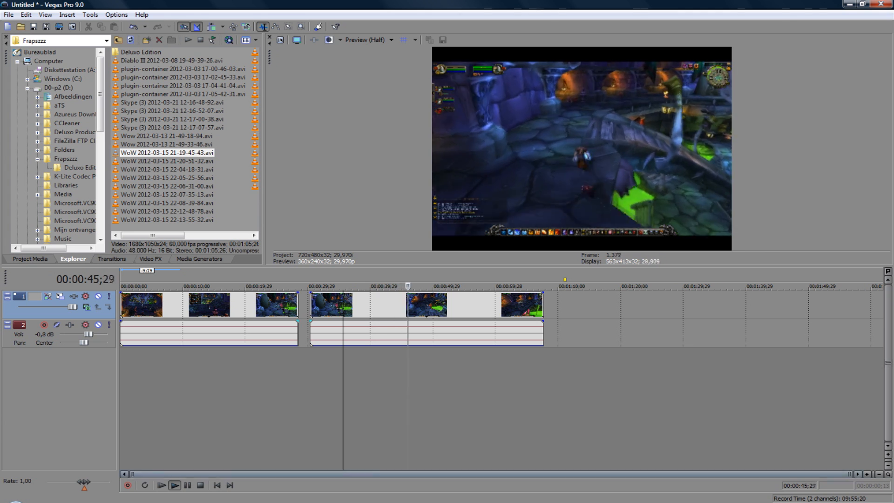
{"action": "key", "text": "Return"}
Compare the paused frame at 00:00:46;12 in Preview (Auto) and Draft (Auto) quality, ending on Draft (Auto).
{"action": "left_click", "coordinate": [369, 40]}
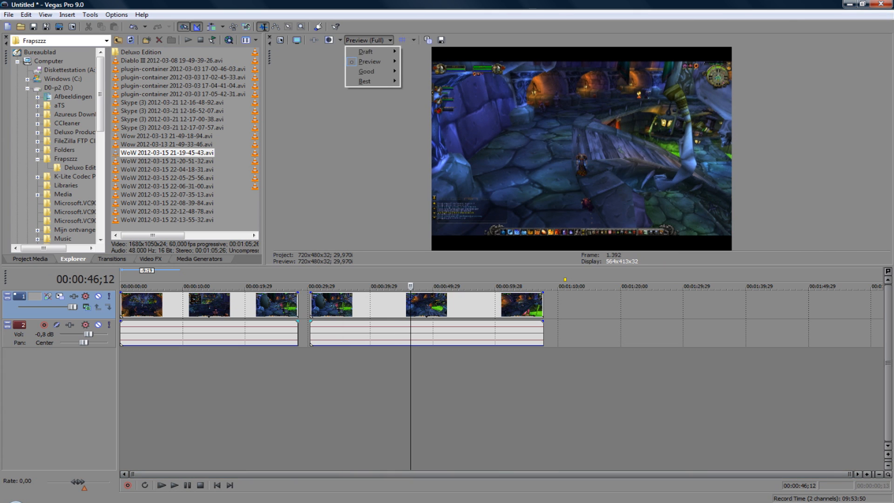
{"action": "mouse_move", "coordinate": [369, 61]}
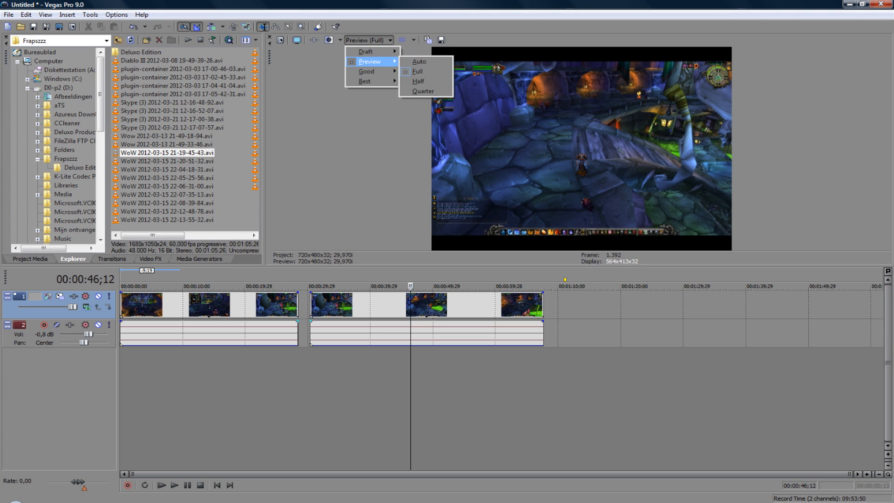
{"action": "left_click", "coordinate": [419, 61]}
{"action": "left_click", "coordinate": [370, 40]}
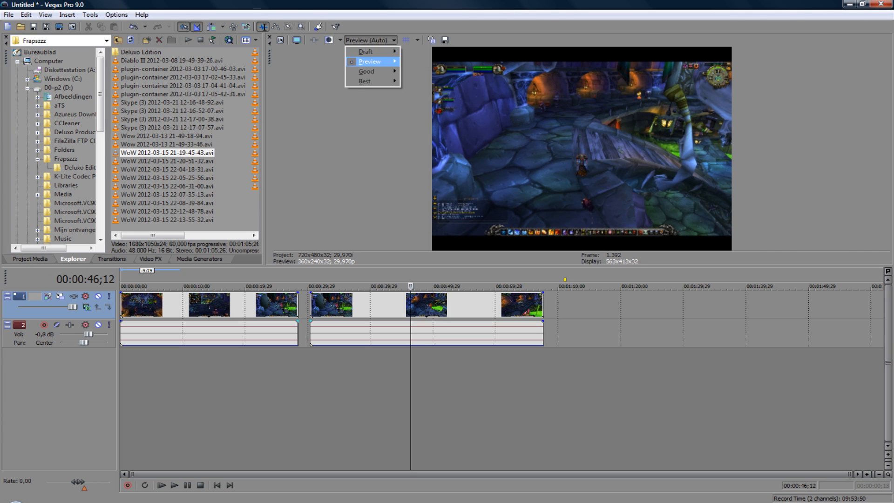
{"action": "mouse_move", "coordinate": [369, 62]}
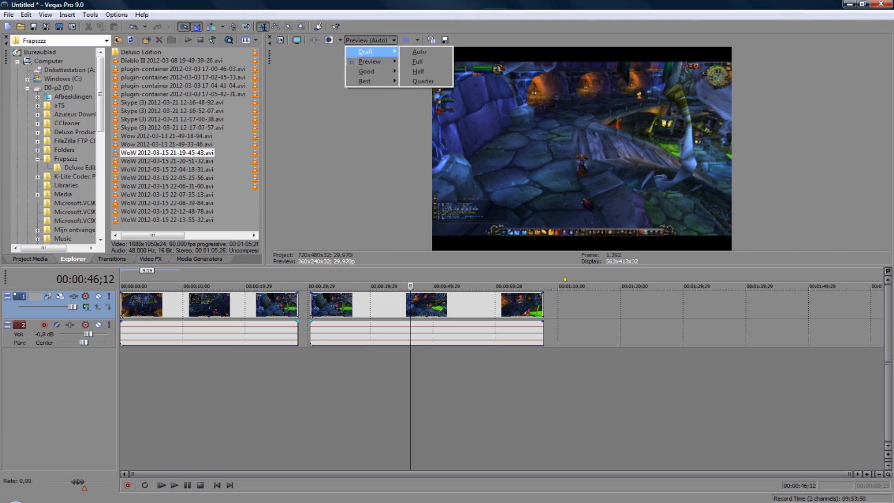
{"action": "left_click", "coordinate": [419, 52]}
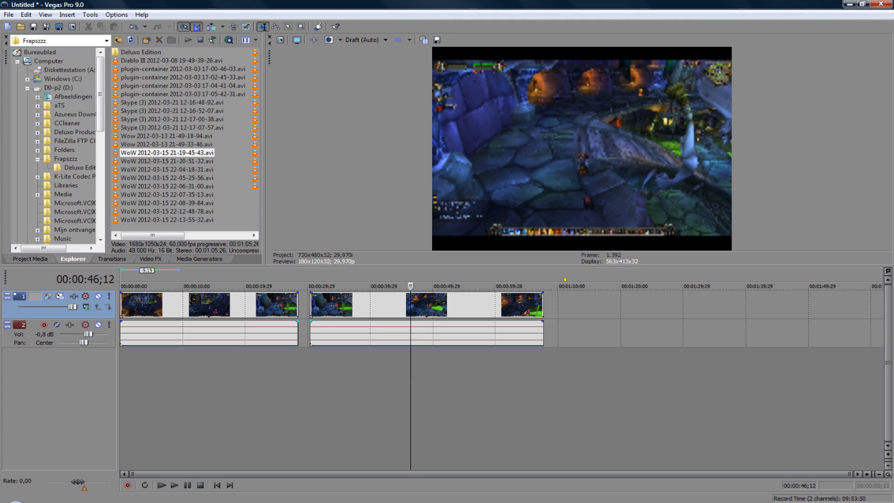
Play the project from 00:00:36;29 in Draft (Auto) quality and pause at 00:00:39;12.
{"action": "left_click", "coordinate": [351, 401]}
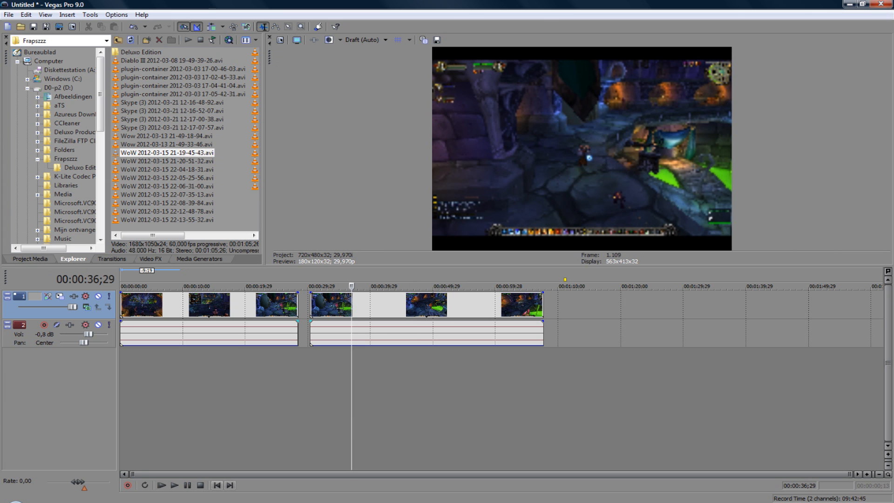
{"action": "left_click", "coordinate": [174, 485]}
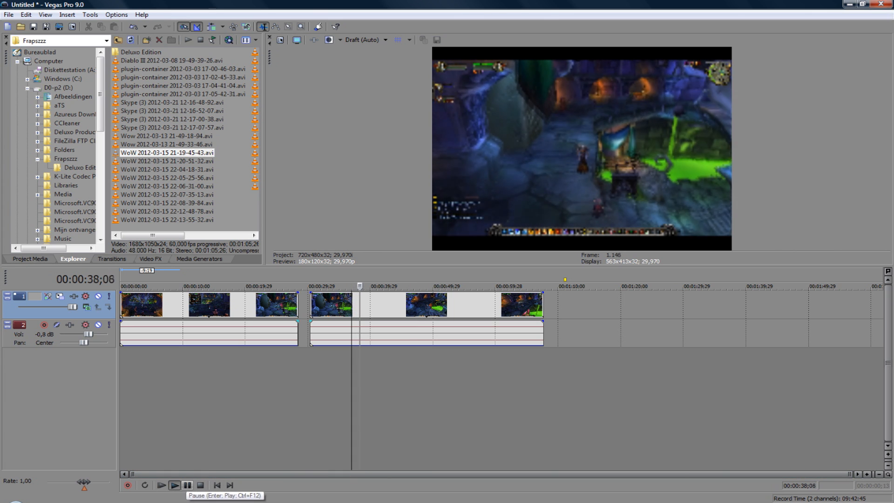
{"action": "left_click", "coordinate": [187, 486]}
Set the preview quality to Preview (Auto) and play on from 00:00:39;12, pausing at 00:00:41;27.
{"action": "left_click", "coordinate": [365, 40]}
{"action": "mouse_move", "coordinate": [366, 71]}
{"action": "left_click", "coordinate": [417, 62]}
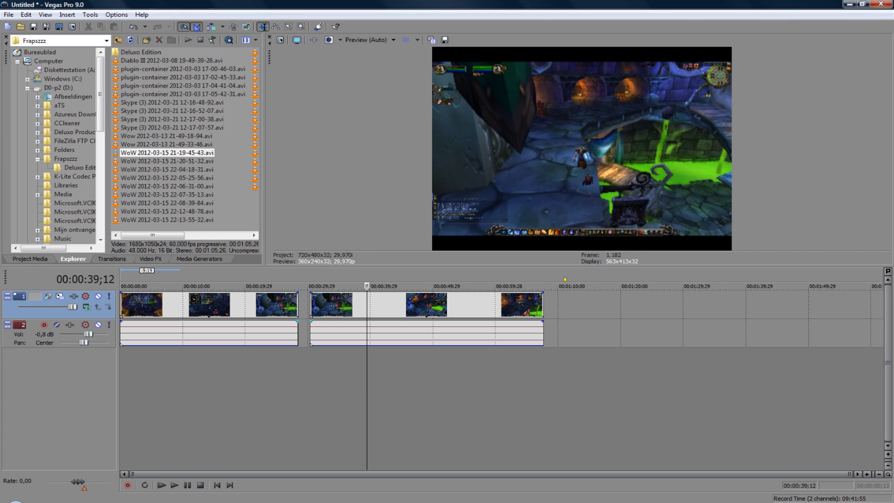
{"action": "left_click", "coordinate": [174, 485]}
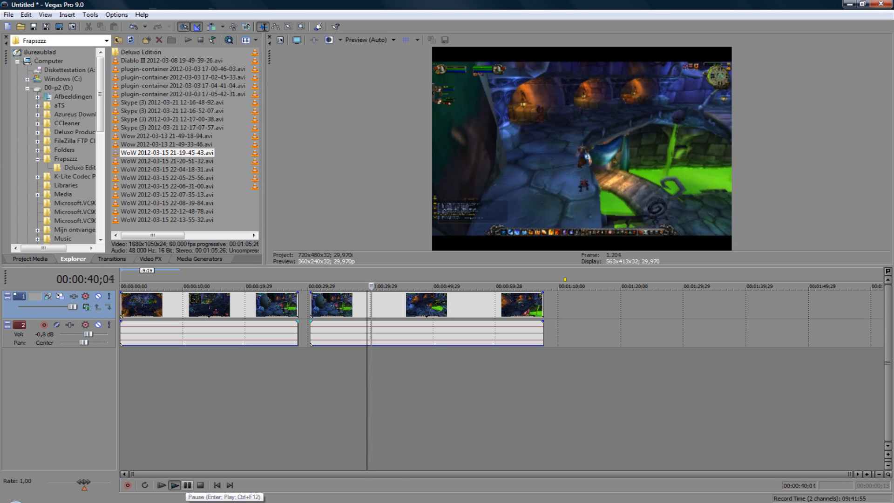
{"action": "left_click", "coordinate": [188, 485]}
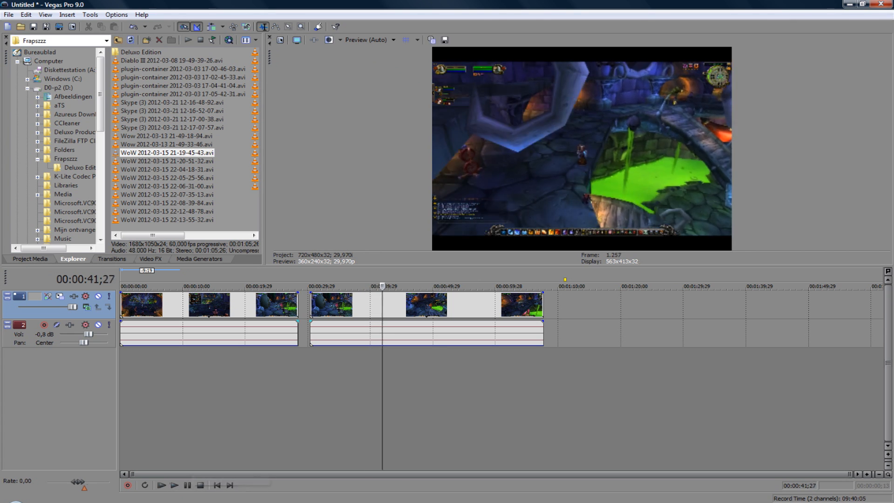
Switch the preview quality to Draft (Auto) and back to Preview (Auto) to compare the frame at 00:00:41;27.
{"action": "left_click", "coordinate": [368, 40]}
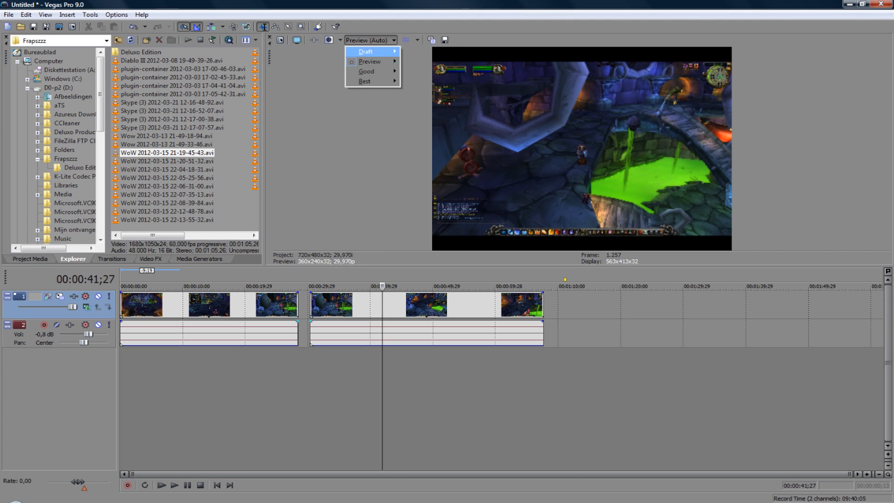
{"action": "mouse_move", "coordinate": [365, 51]}
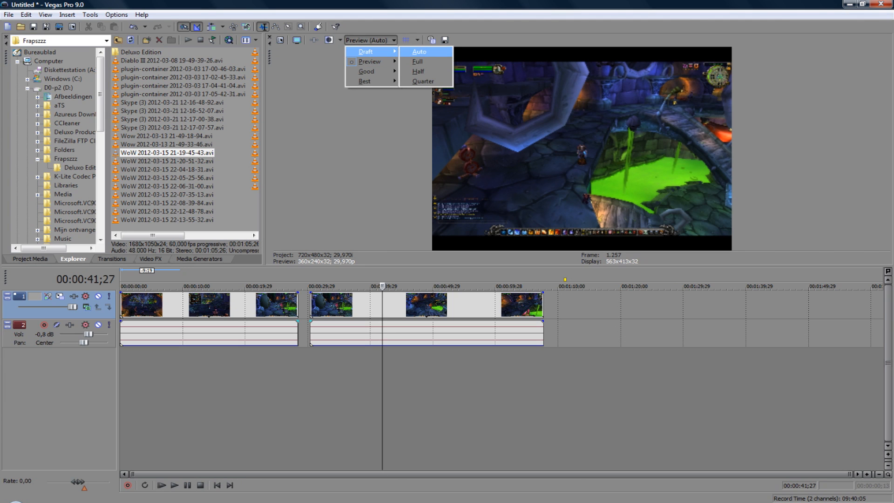
{"action": "left_click", "coordinate": [419, 51]}
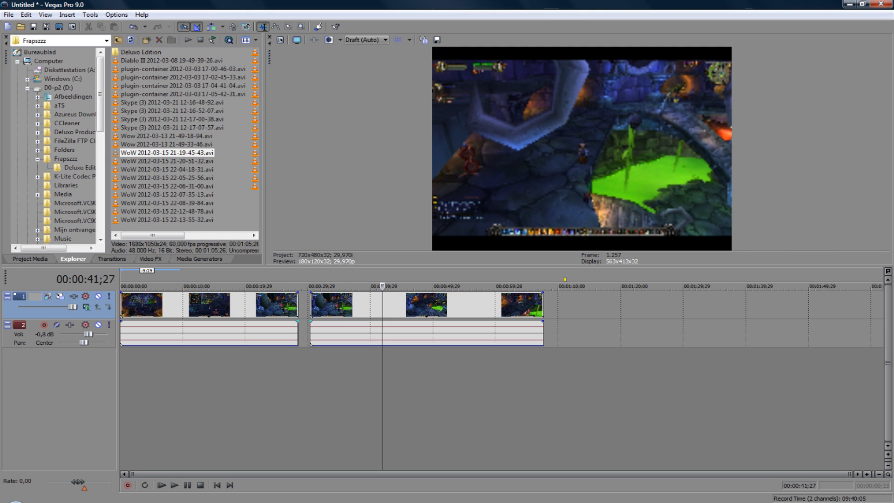
{"action": "left_click", "coordinate": [366, 40]}
{"action": "mouse_move", "coordinate": [369, 62]}
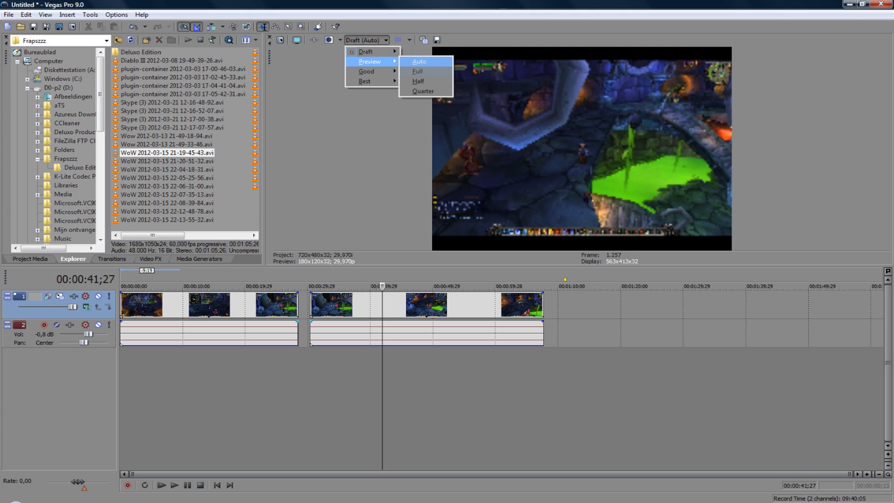
{"action": "left_click", "coordinate": [419, 61]}
Enlarge the video preview until it covers the timeline area, and start playback from 00:00:41;27.
{"action": "left_click_drag", "start_coordinate": [419, 266], "coordinate": [419, 494]}
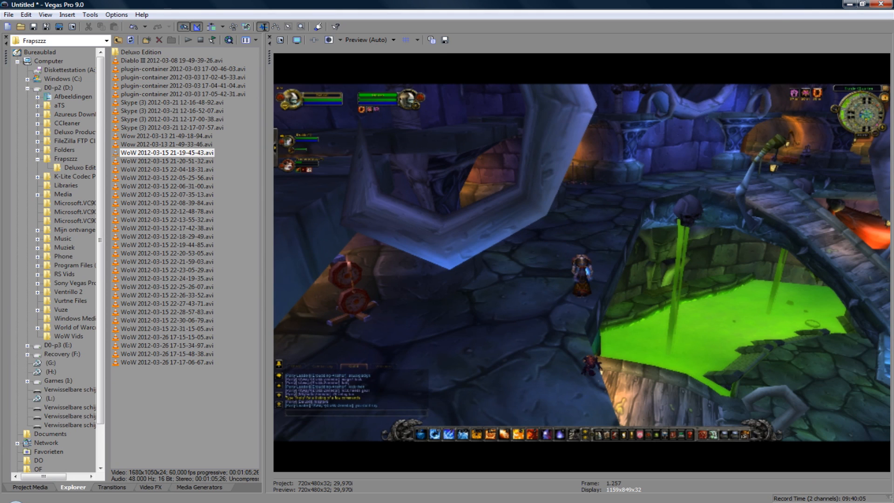
{"action": "key", "text": "space"}
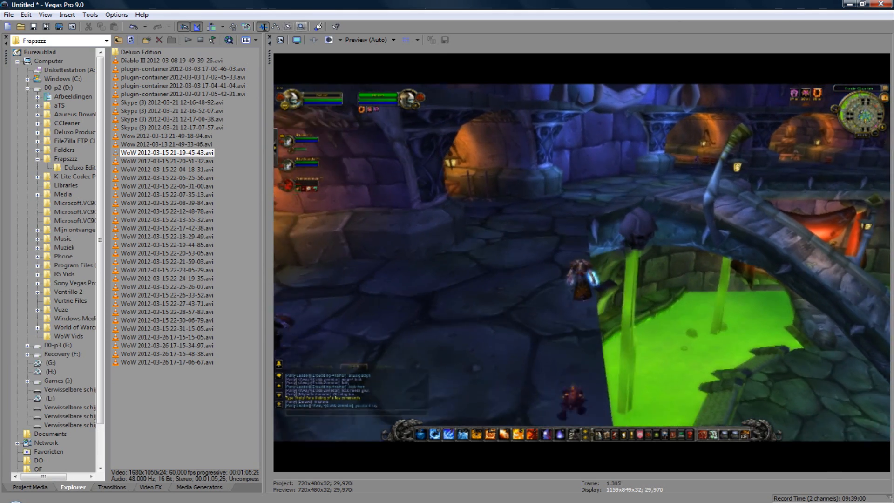
Set the enlarged preview's quality to Draft (Auto), stop playback and widen the preview by narrowing the file explorer.
{"action": "left_click", "coordinate": [393, 40]}
{"action": "mouse_move", "coordinate": [366, 51]}
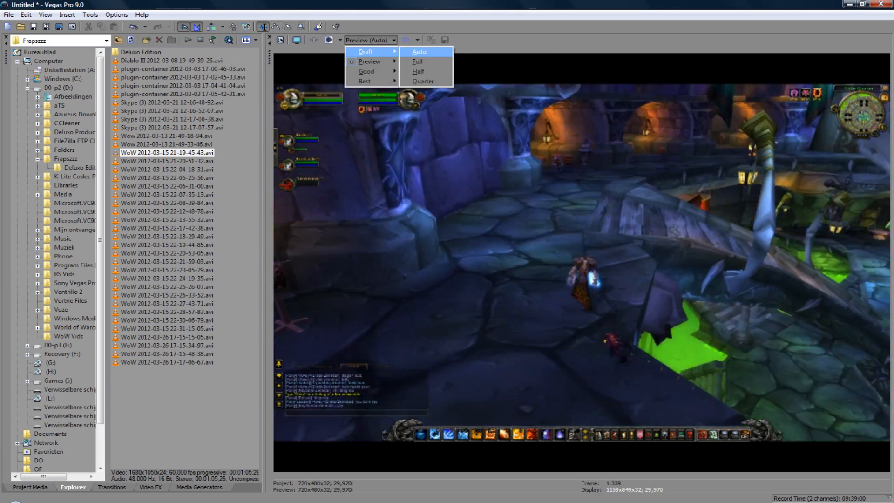
{"action": "left_click", "coordinate": [420, 51]}
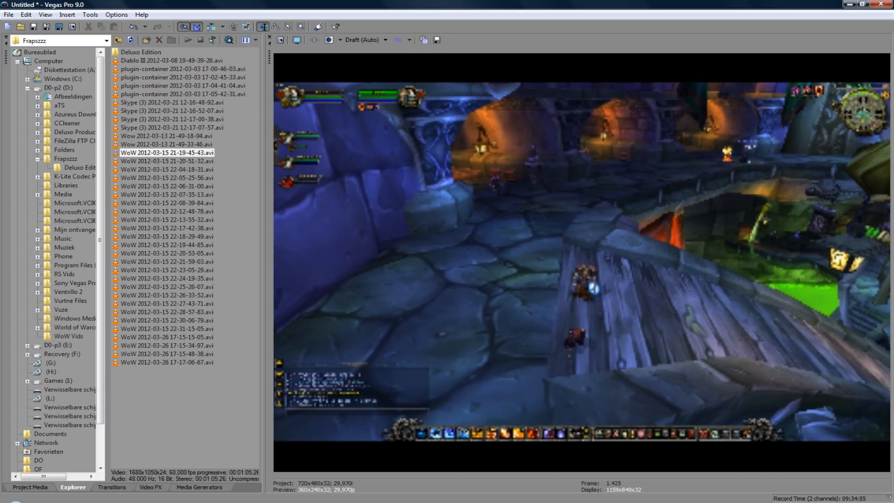
{"action": "key", "text": "space"}
{"action": "left_click_drag", "start_coordinate": [264, 251], "coordinate": [237, 251]}
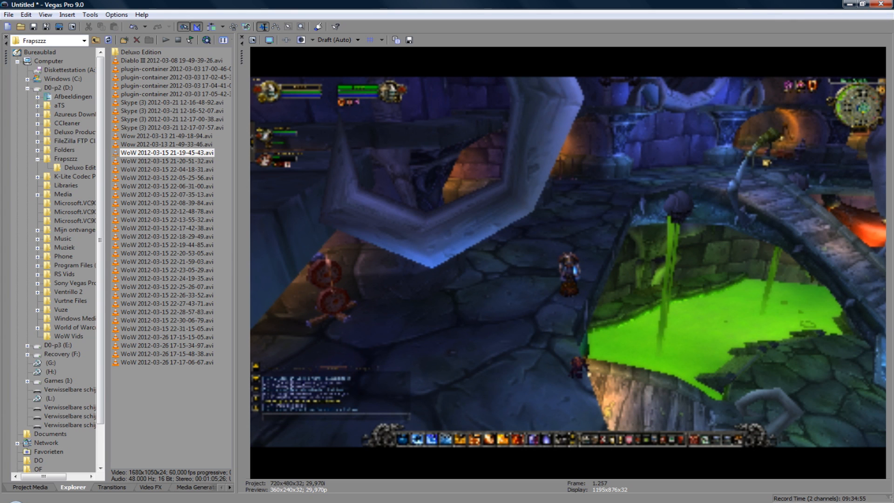
Switch to RecordPad Sound Recorder and stop the running audio recording.
{"action": "left_click", "coordinate": [9, 14]}
{"action": "key", "text": "alt+Tab"}
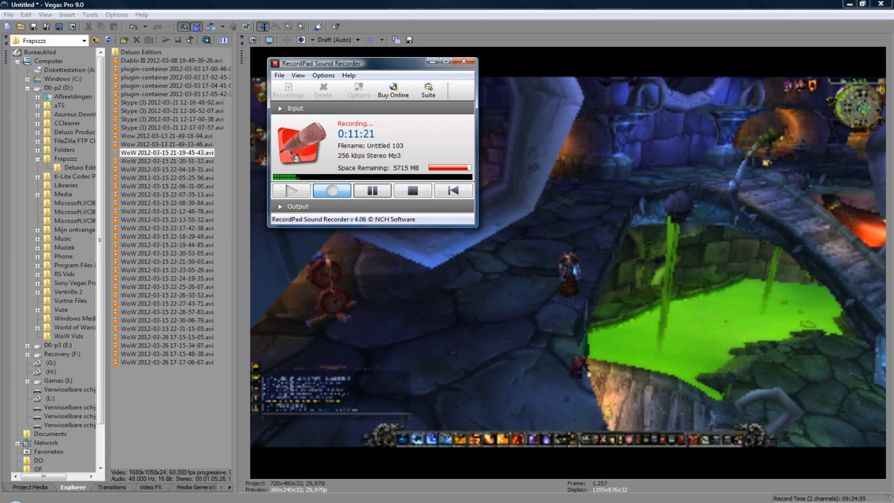
{"action": "key", "text": "F6"}
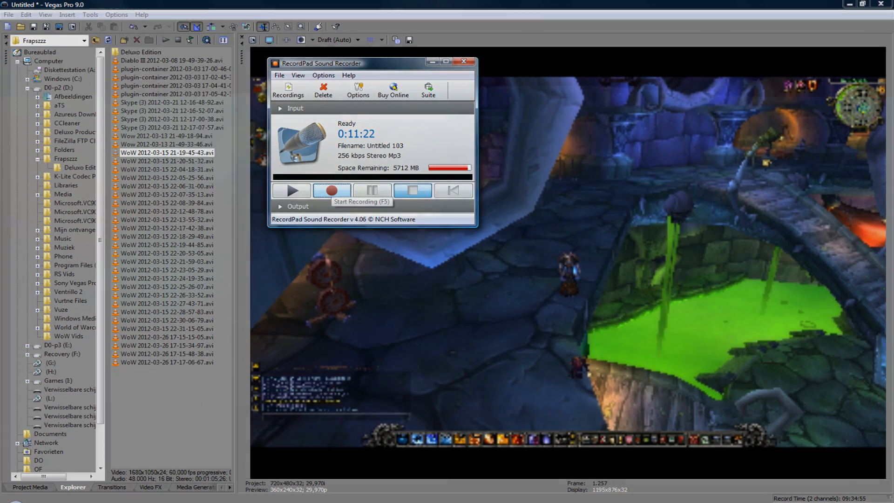